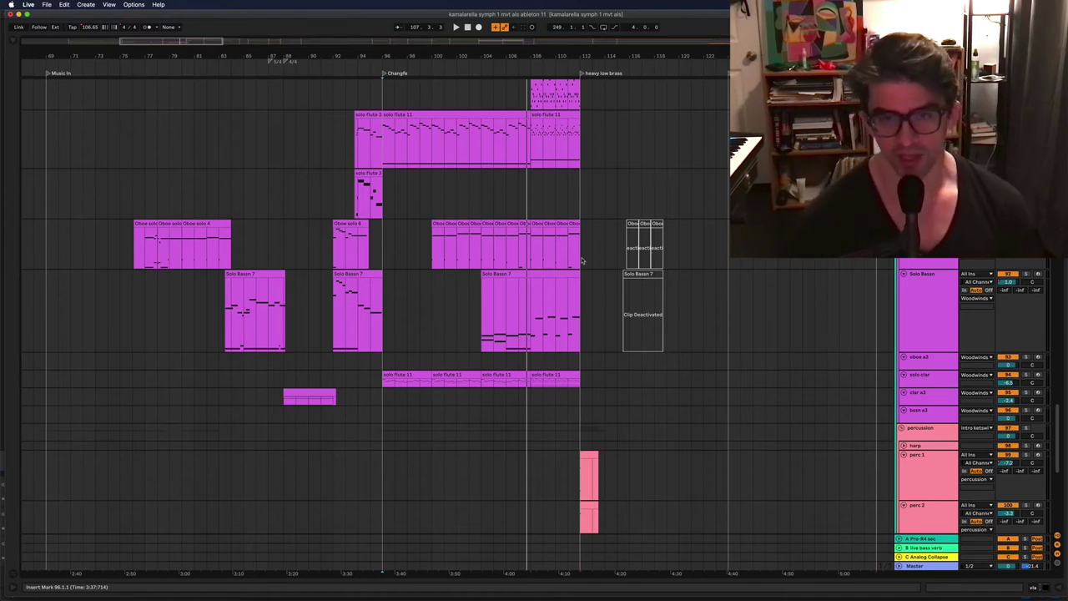
# Step: Play the arrangement from bar 105 in the solo flute lane while scrolling the tracks, then stop
pyautogui.scroll(5, 529, 305)
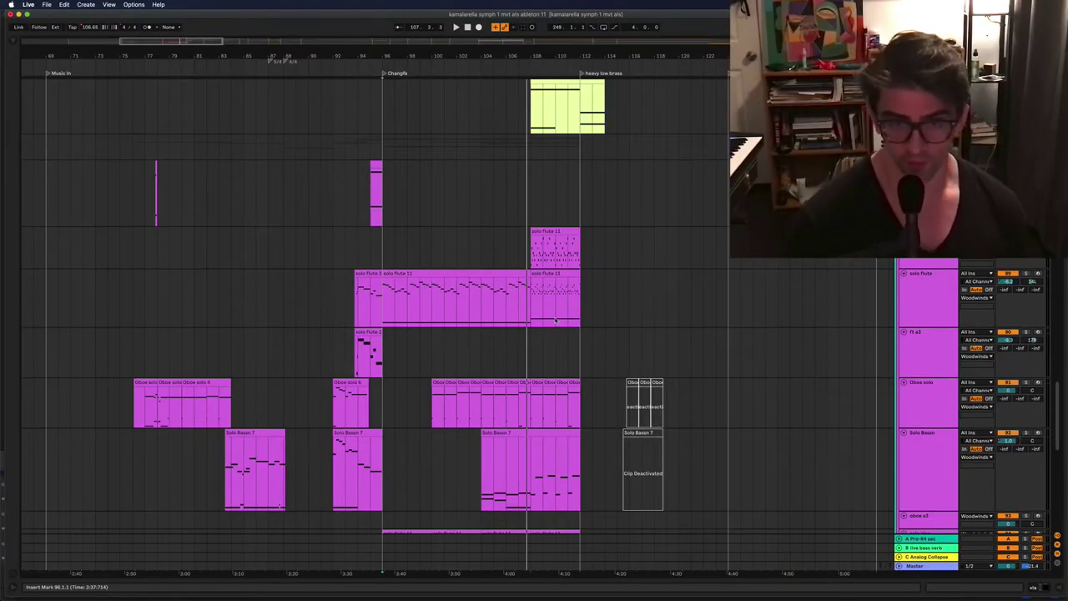
pyautogui.click(493, 292)
pyautogui.press('space')
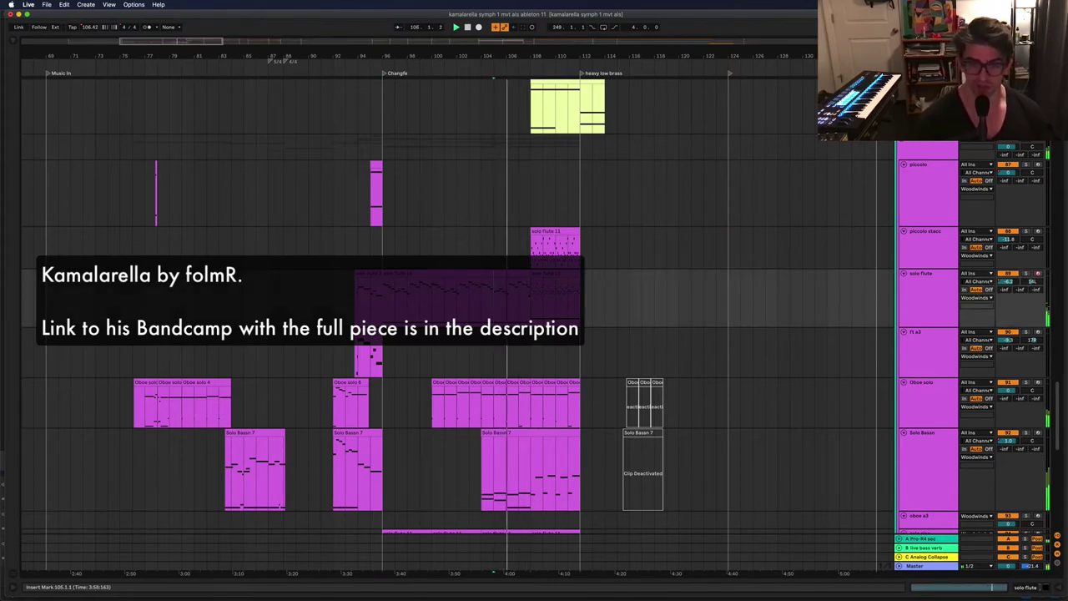
pyautogui.scroll(-8, 528, 296)
pyautogui.scroll(6, 528, 295)
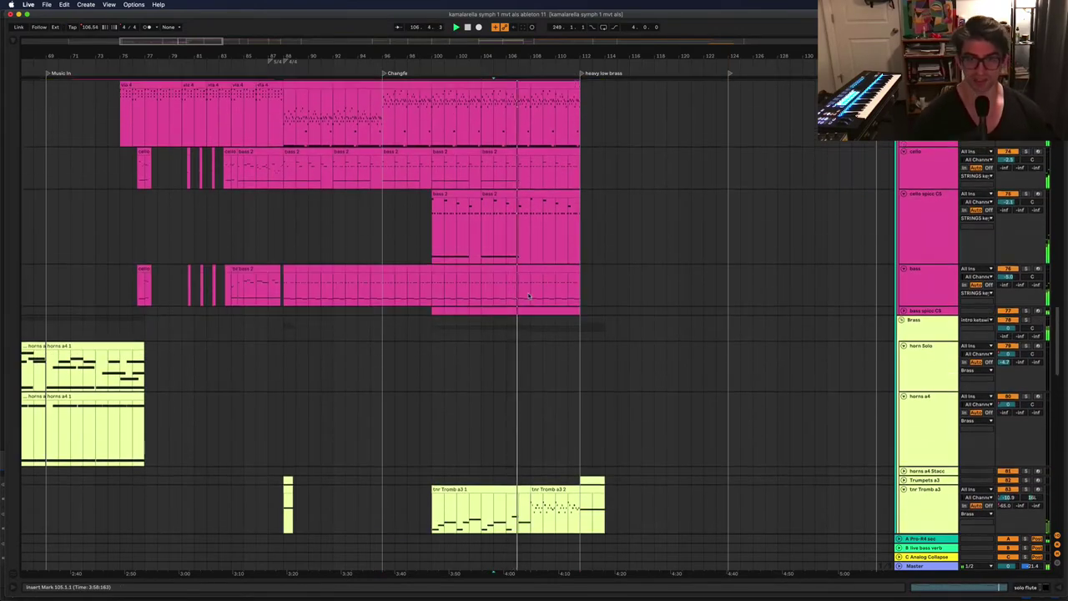
pyautogui.scroll(1, 528, 295)
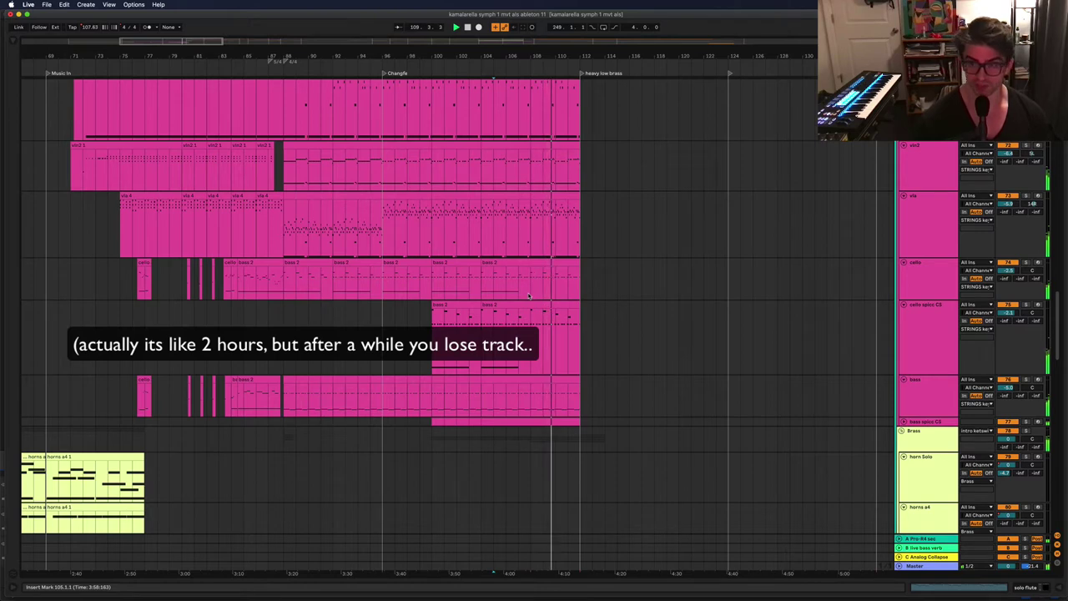
pyautogui.scroll(1, 528, 295)
pyautogui.scroll(4, 528, 296)
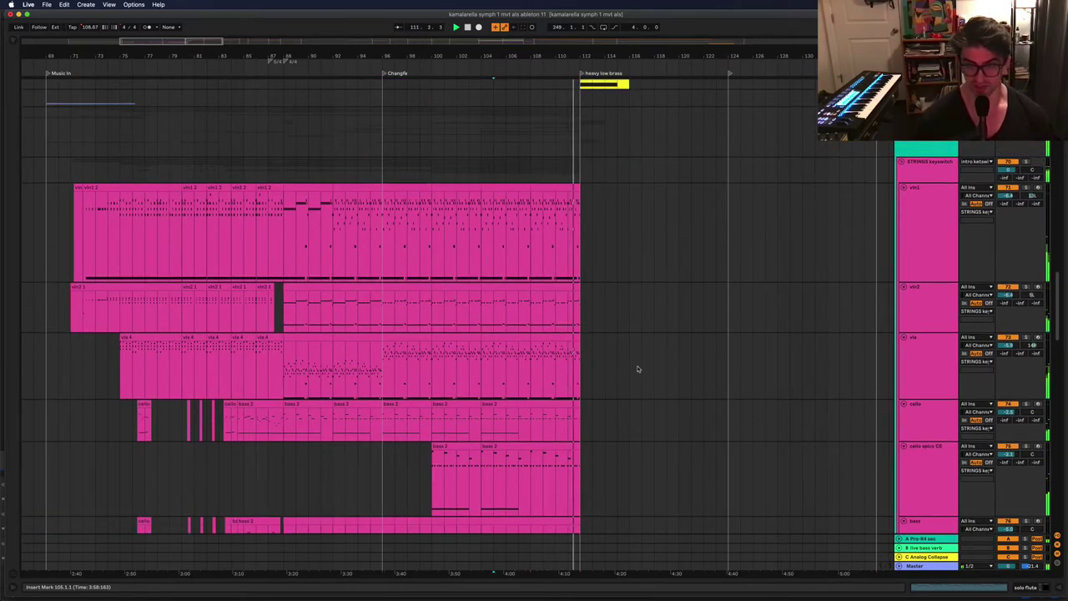
pyautogui.press('space')
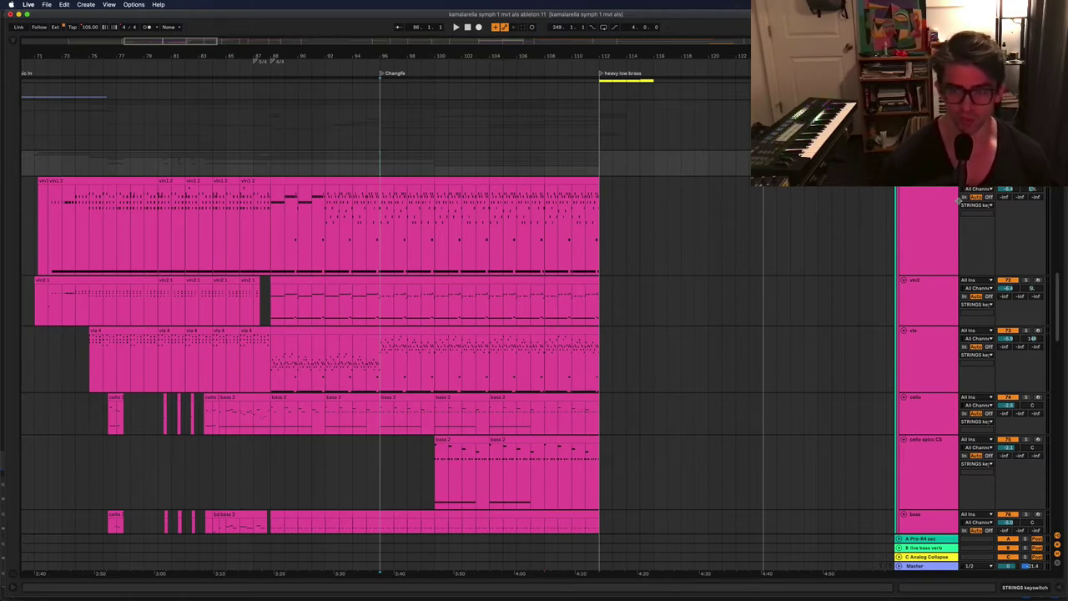
# Step: Open vln1's BBC Symphony Orchestra window, showing Violins 1 on spiccato, and move it up
pyautogui.click(956, 201)
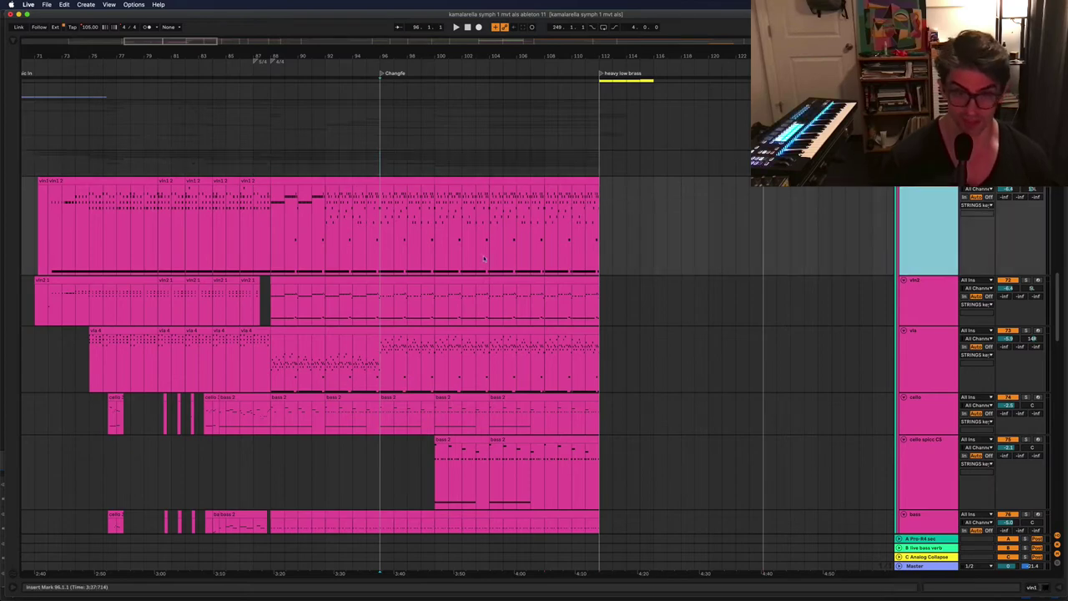
pyautogui.press('super+alt+l')
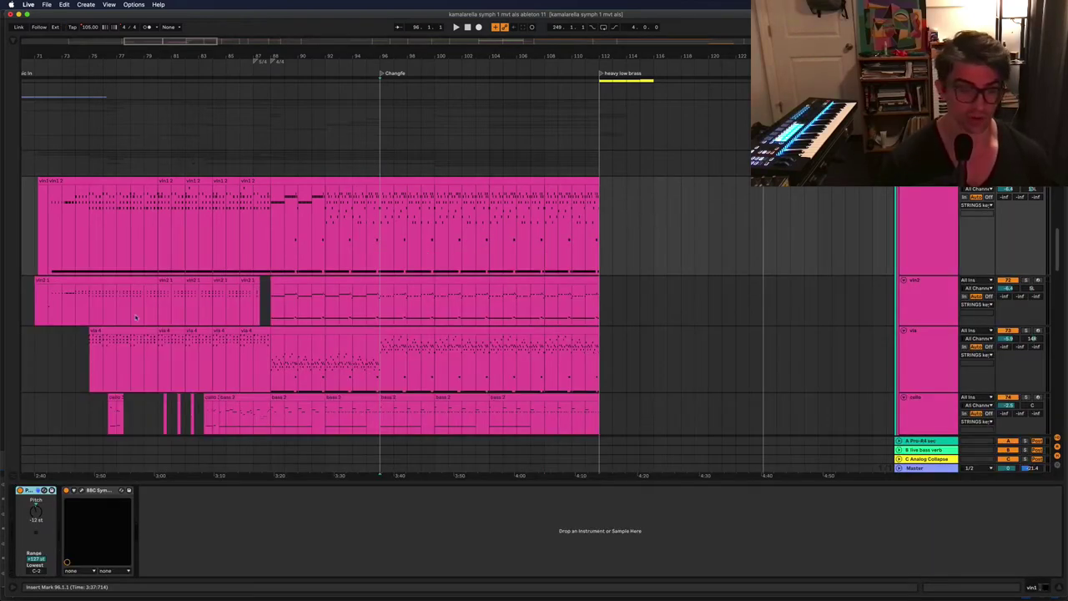
pyautogui.click(81, 490)
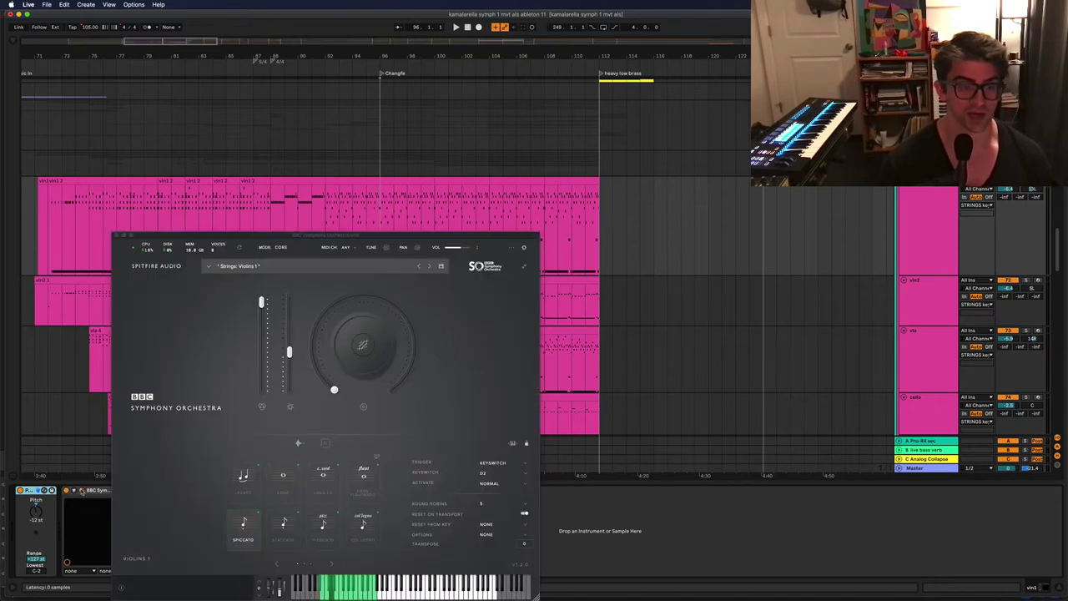
pyautogui.moveTo(338, 238); pyautogui.dragTo(411, 147)
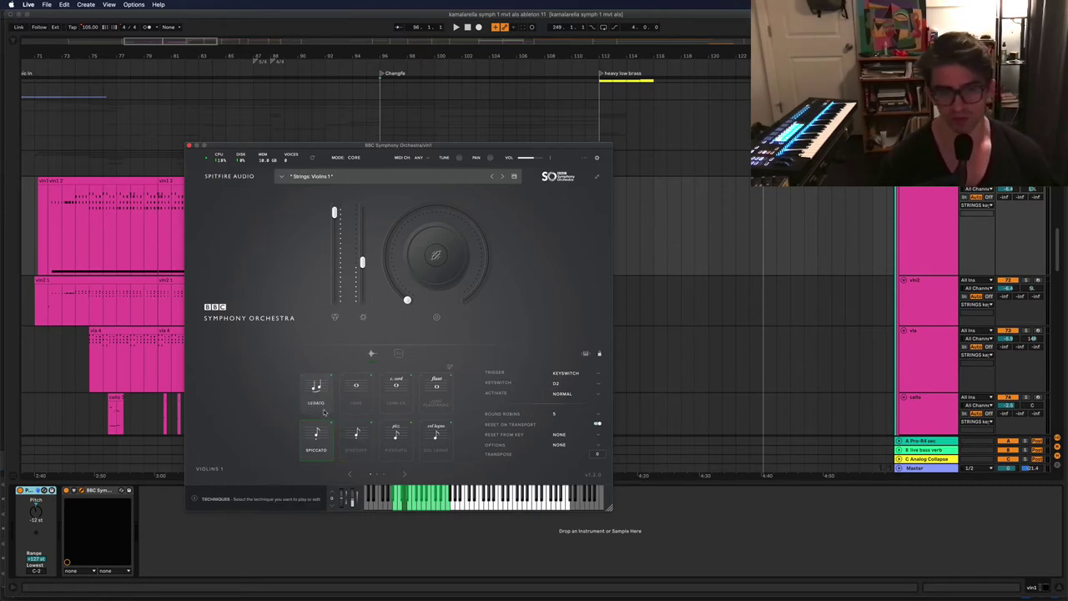
pyautogui.click(415, 179)
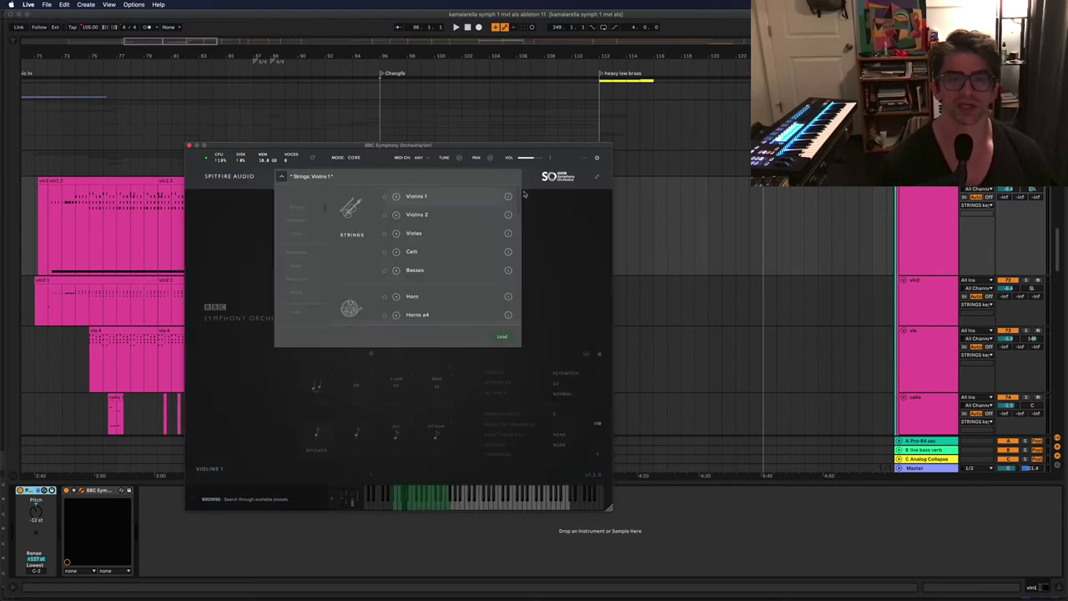
pyautogui.scroll(-10, 434, 302)
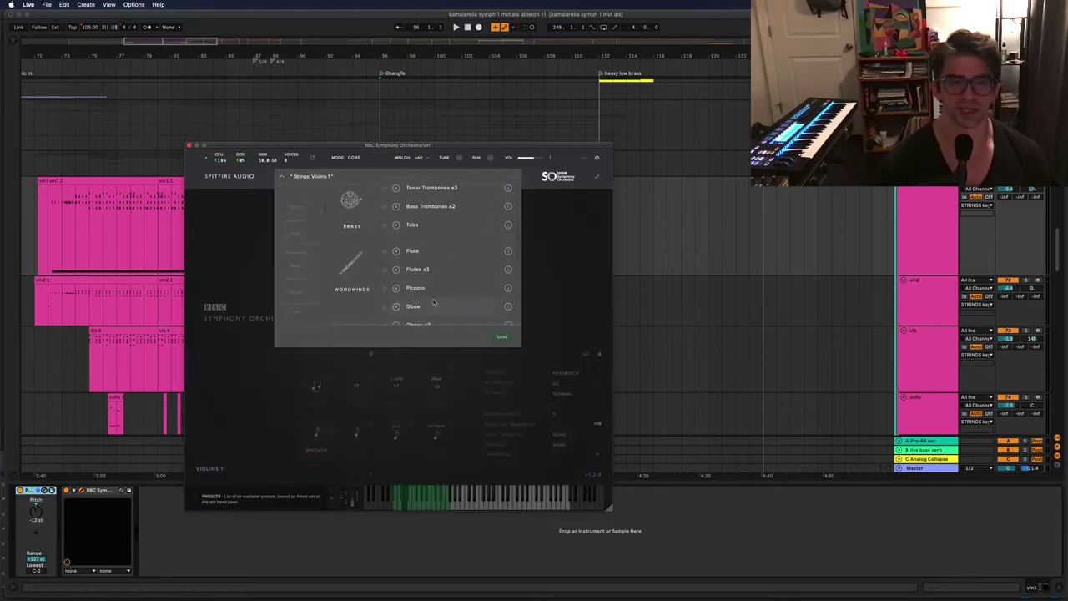
pyautogui.scroll(-8, 433, 269)
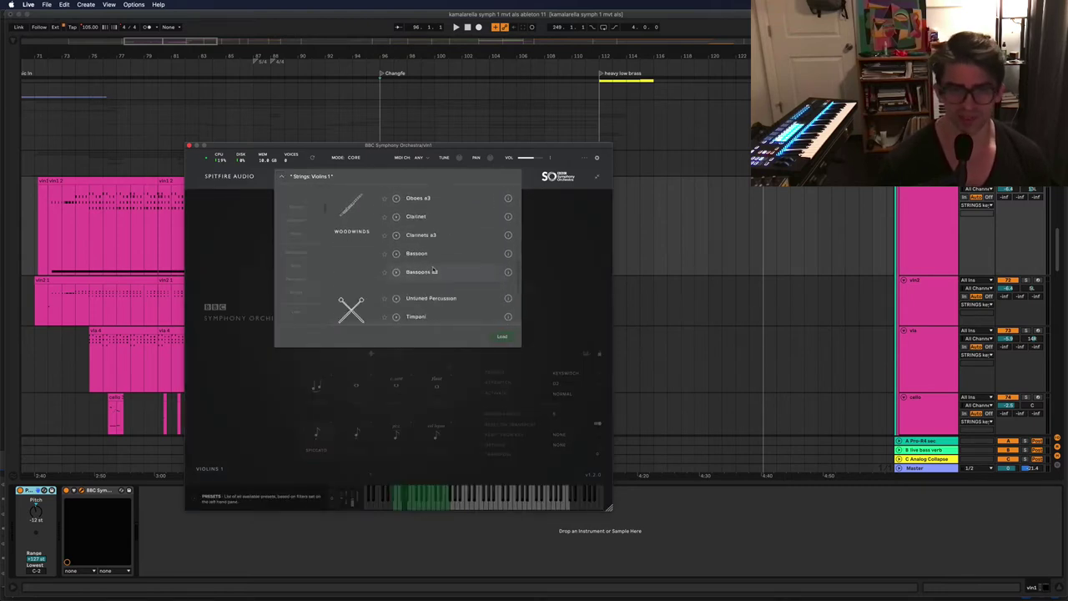
pyautogui.scroll(-2, 433, 268)
pyautogui.scroll(18, 433, 270)
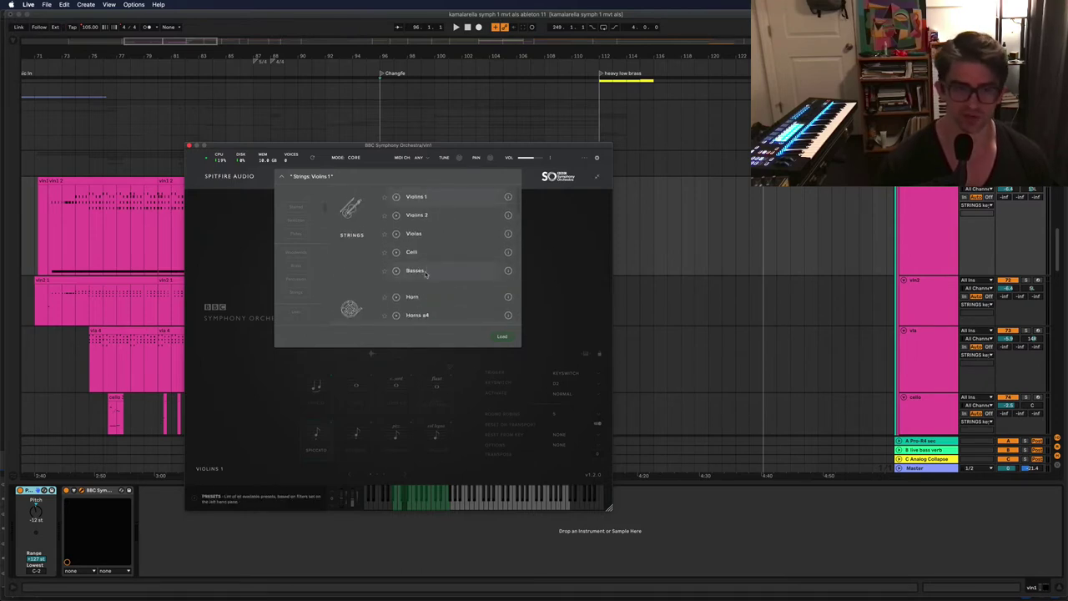
pyautogui.scroll(-2, 427, 271)
pyautogui.scroll(-10, 465, 292)
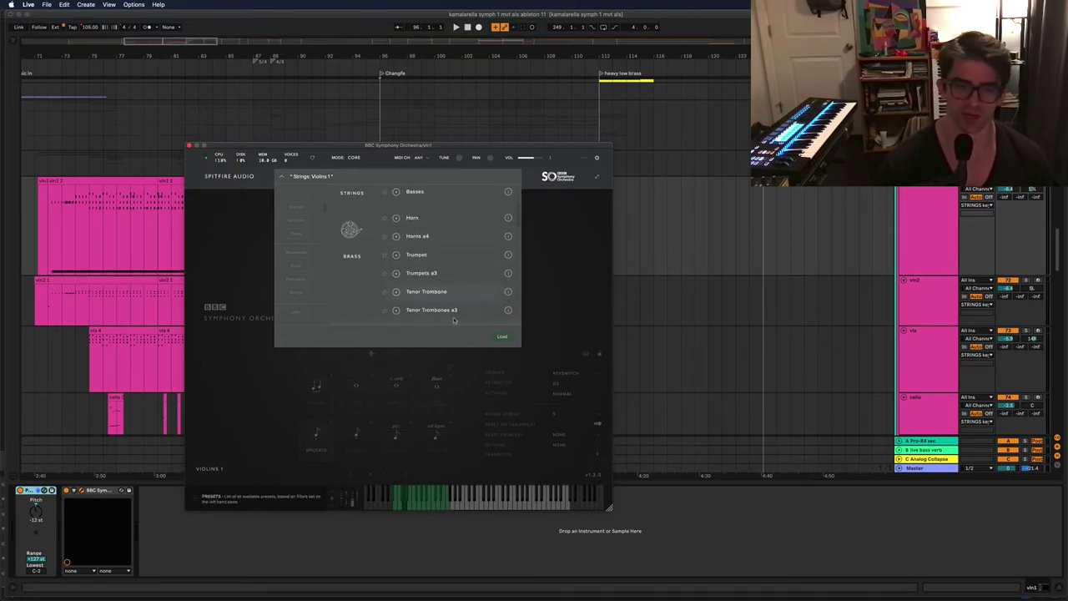
pyautogui.scroll(-2, 427, 310)
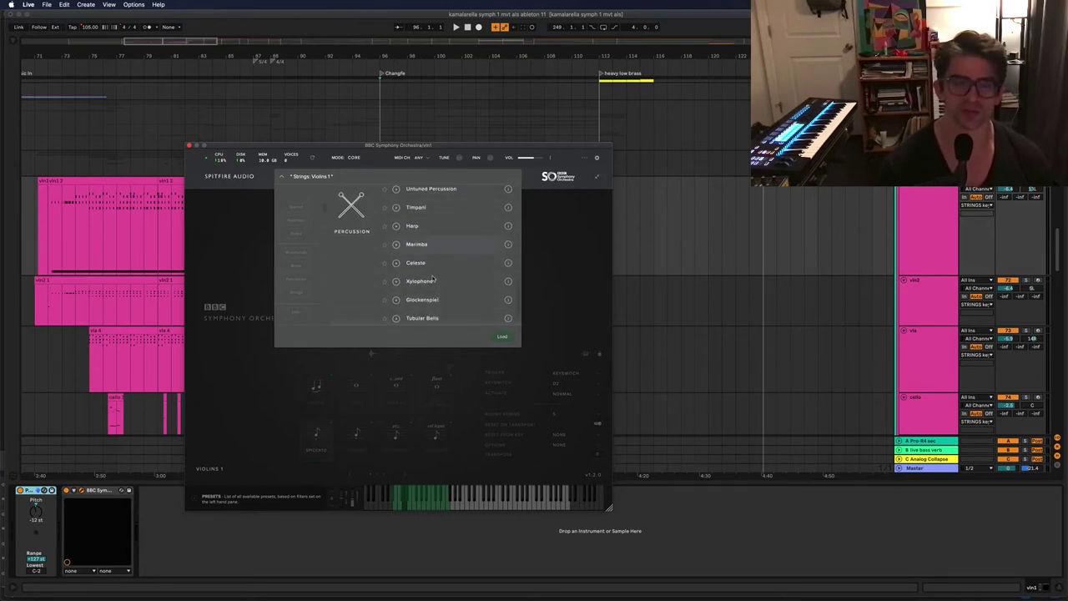
pyautogui.scroll(2, 458, 290)
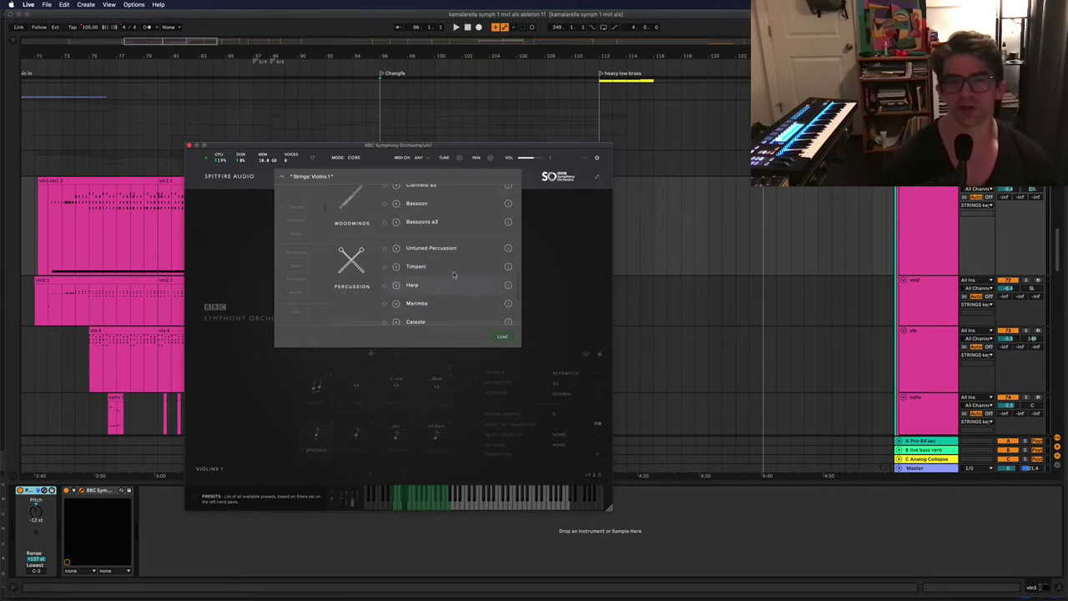
pyautogui.scroll(3, 440, 280)
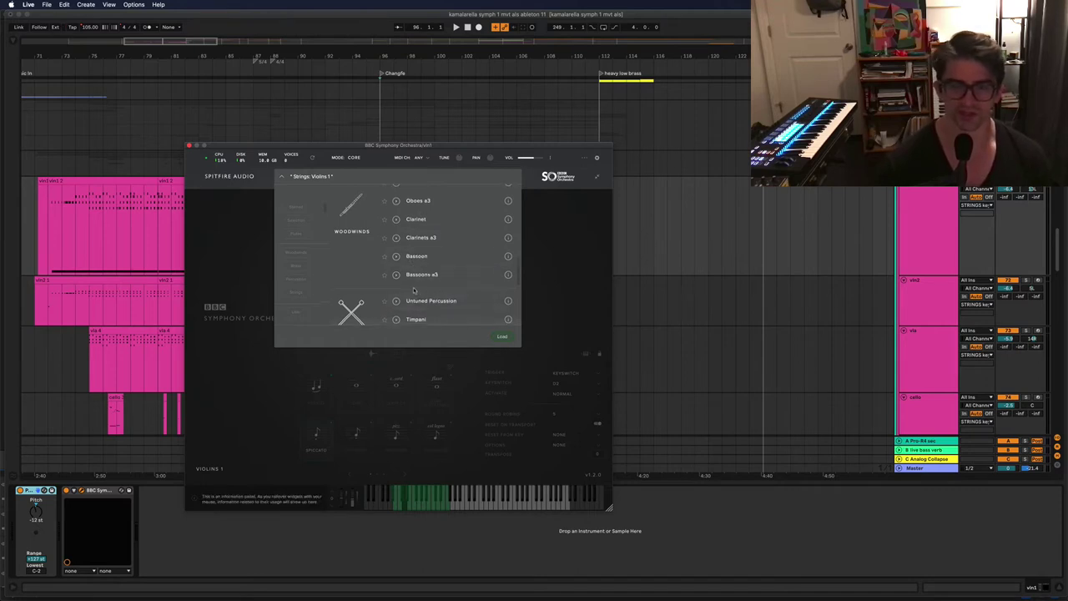
pyautogui.scroll(-2, 421, 288)
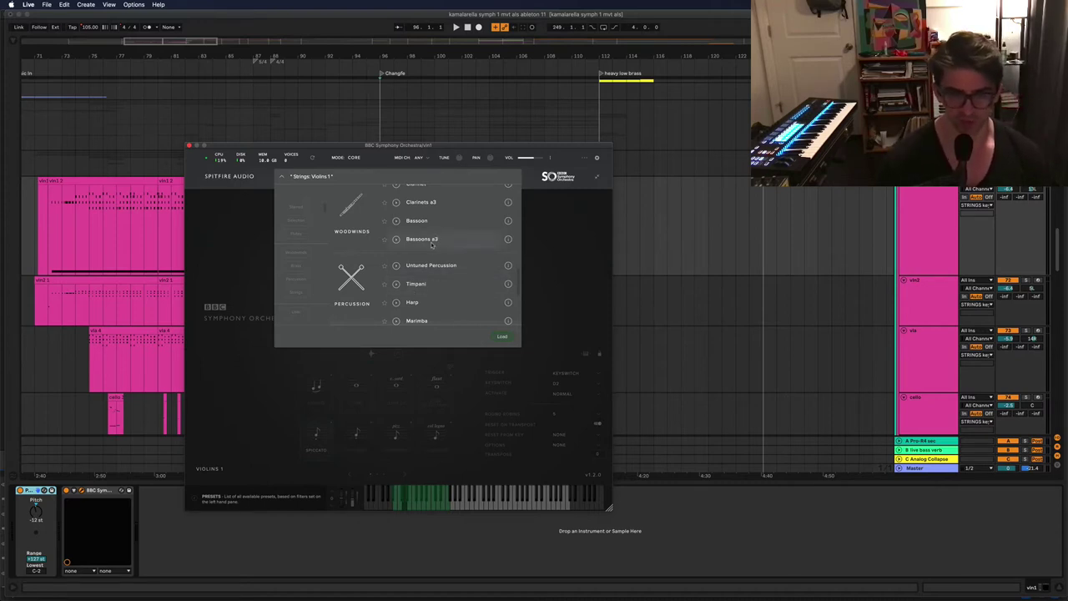
pyautogui.scroll(-3, 433, 250)
pyautogui.click(579, 295)
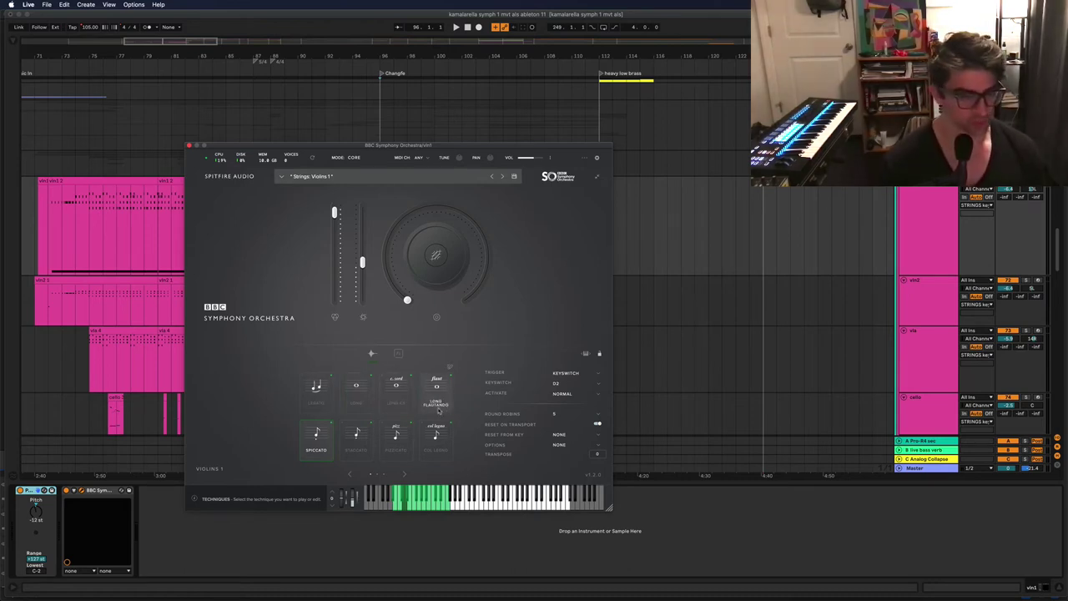
pyautogui.click(405, 474)
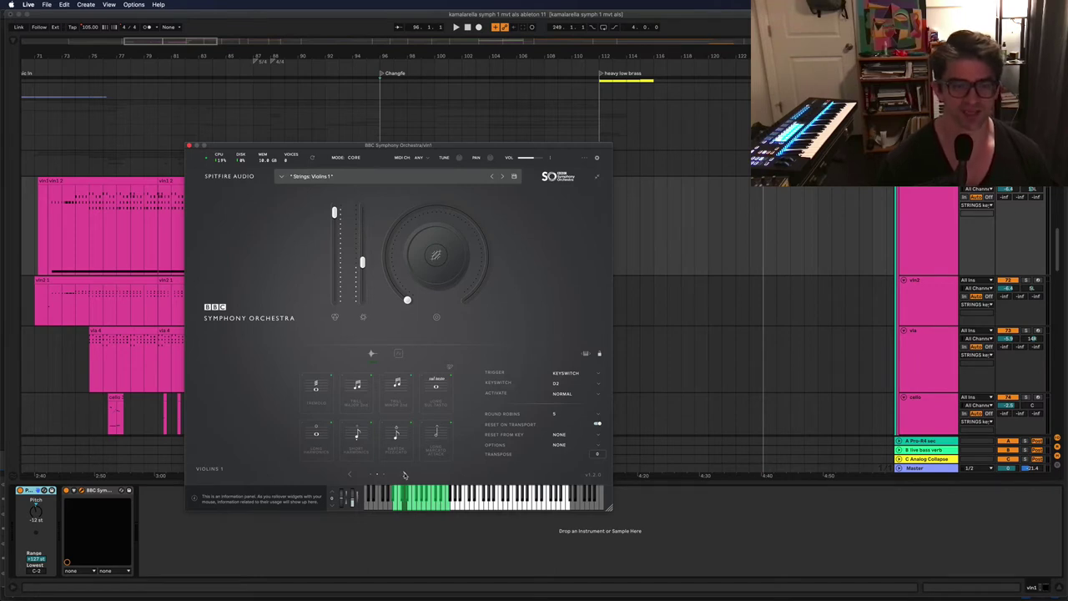
pyautogui.click(408, 475)
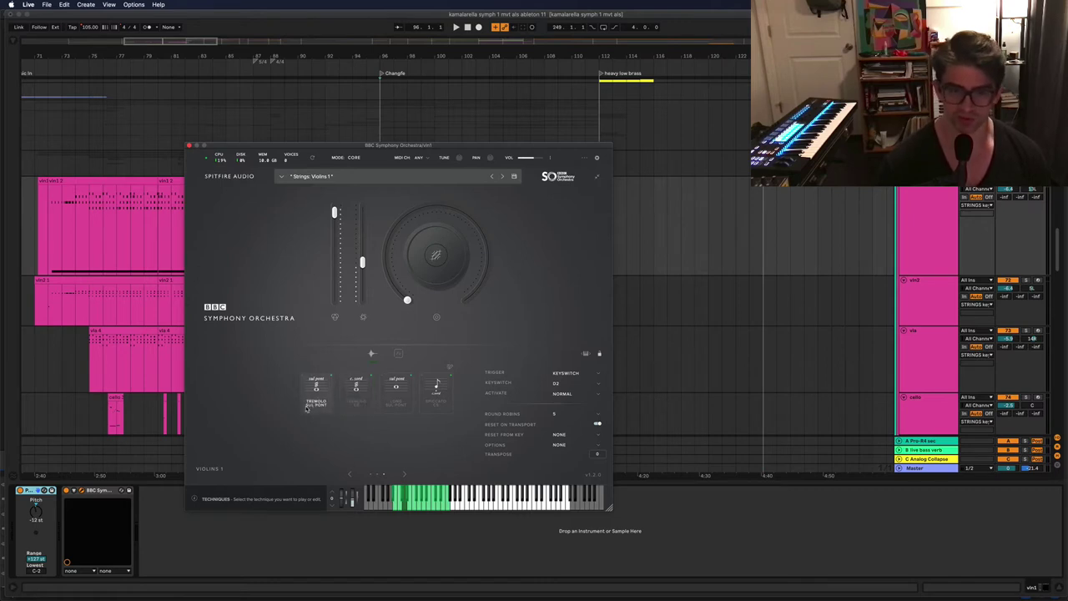
pyautogui.click(350, 474)
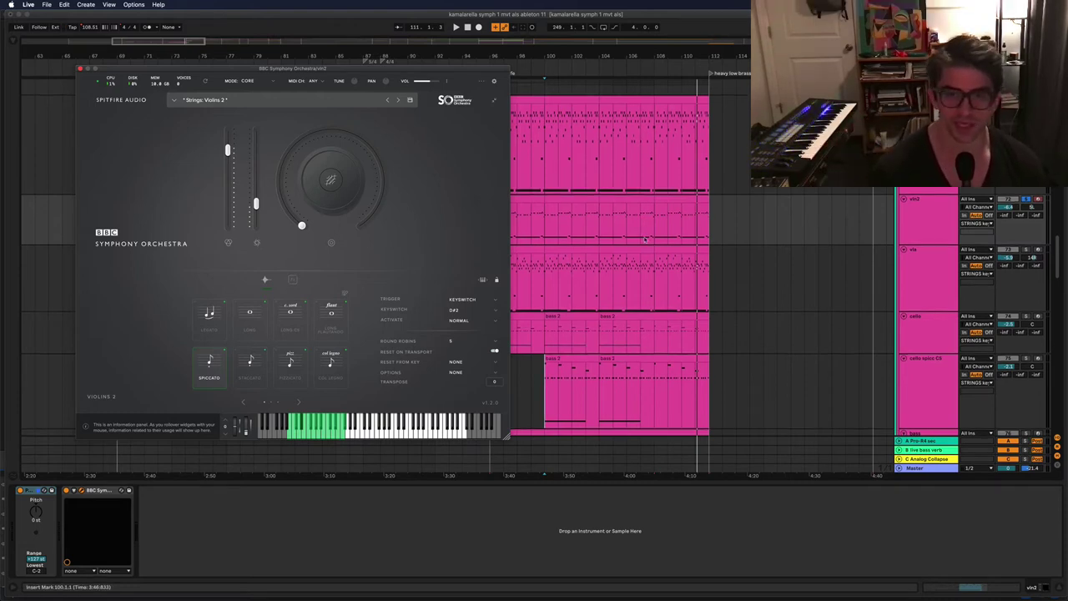
# Step: Set the insert point at bar 100 and select the string tracks from vln1 through bass
pyautogui.click(544, 133)
pyautogui.keyDown('shift'); pyautogui.click(954, 397); pyautogui.keyUp('shift')
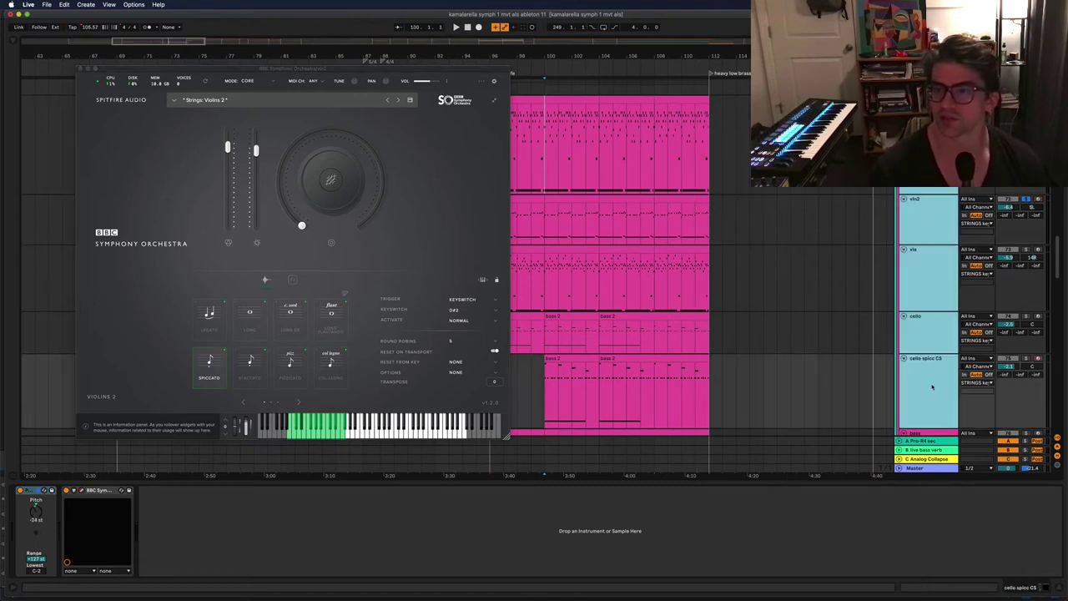
pyautogui.scroll(-2, 954, 397)
pyautogui.keyDown('shift'); pyautogui.click(1005, 364); pyautogui.keyUp('shift')
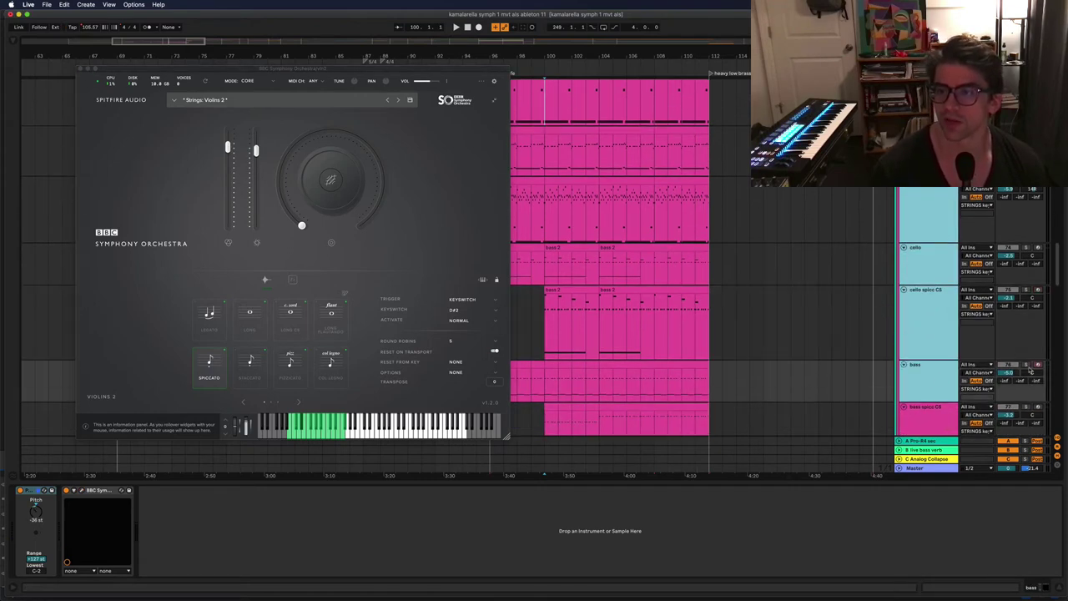
# Step: Solo all the selected string tracks together and play them back
pyautogui.click(1026, 364)
pyautogui.click(1025, 407)
pyautogui.scroll(3, 942, 423)
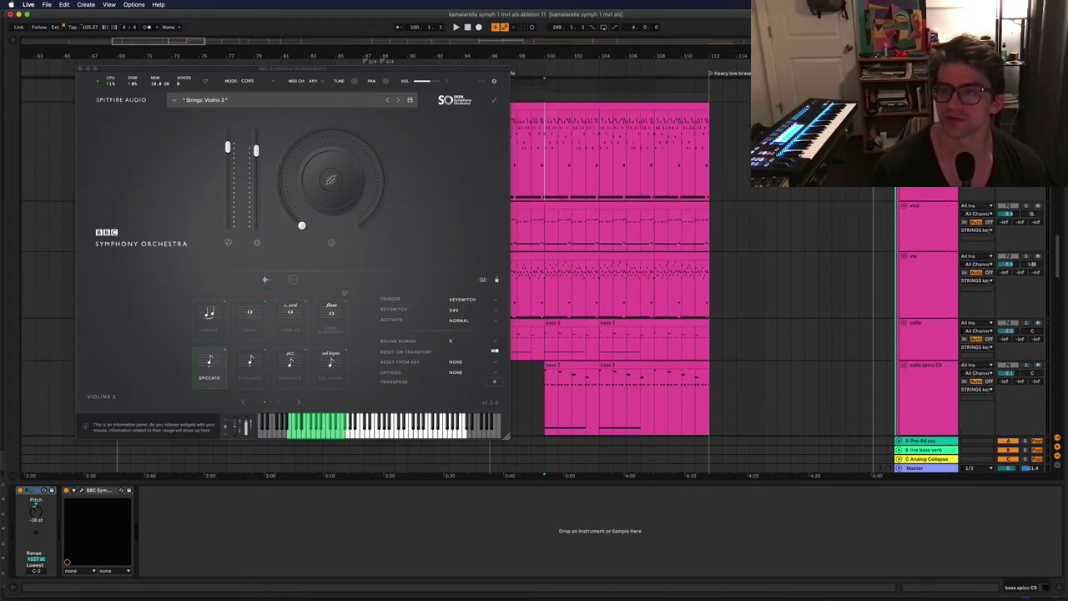
pyautogui.click(1026, 289)
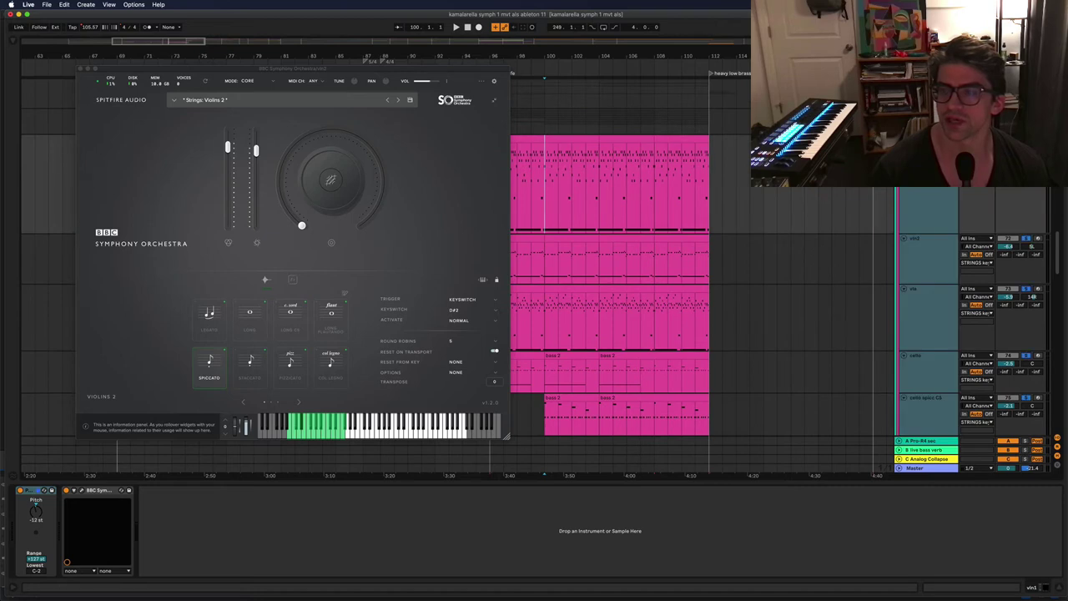
pyautogui.press('space')
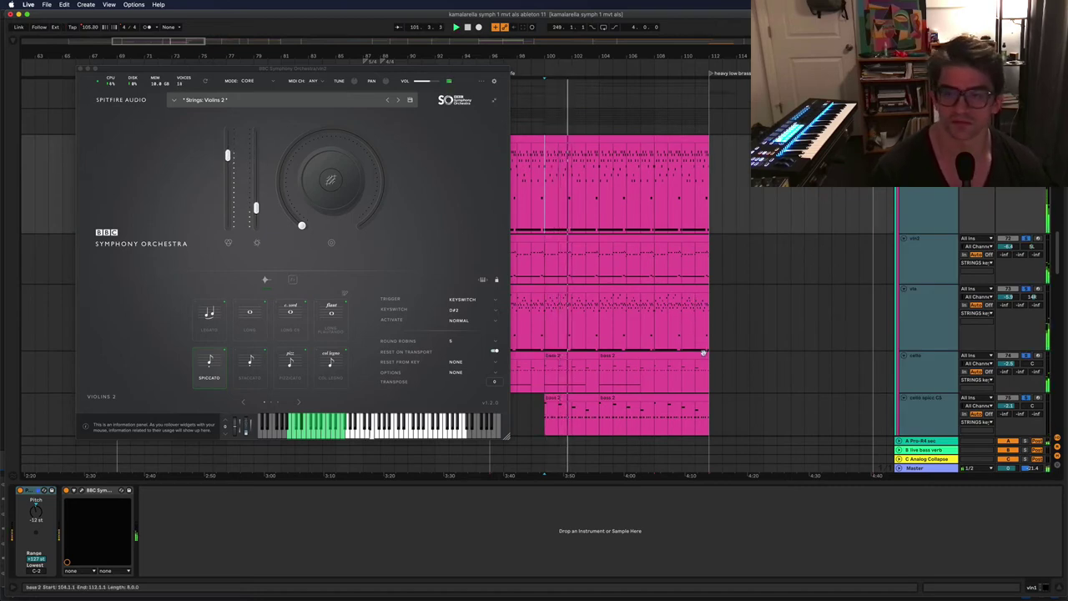
pyautogui.scroll(-2, 692, 334)
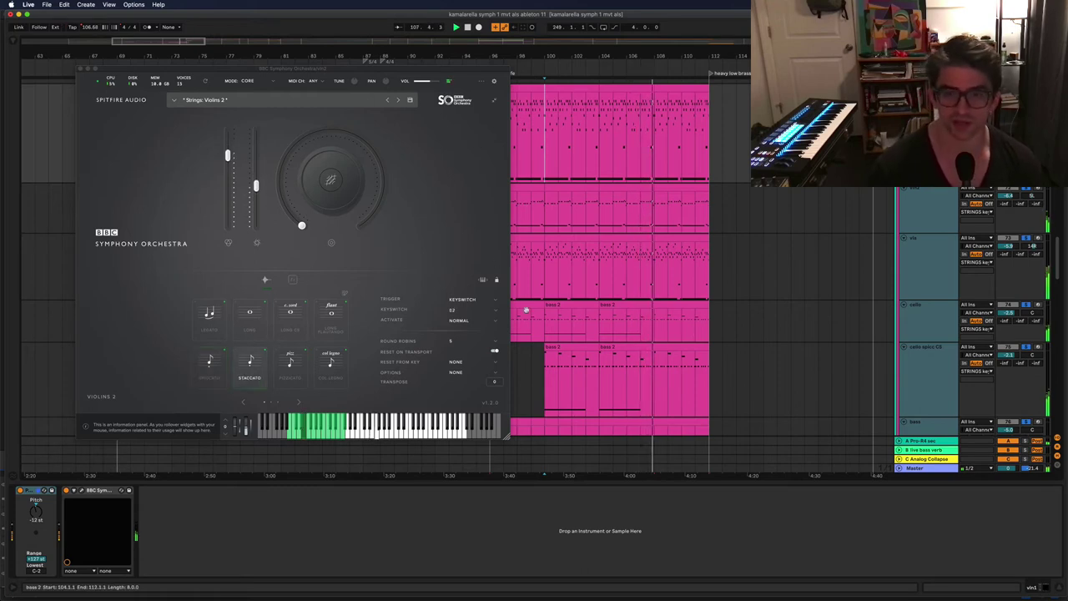
# Step: Return focus to the arrangement and play from the bar 100 insert marker
pyautogui.scroll(3, 650, 302)
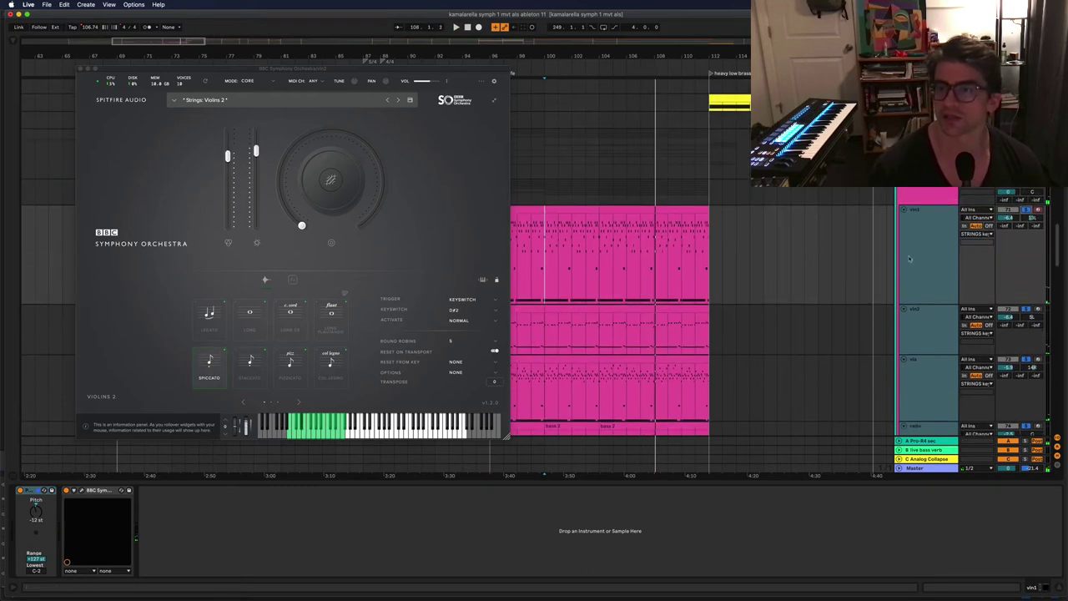
pyautogui.click(503, 288)
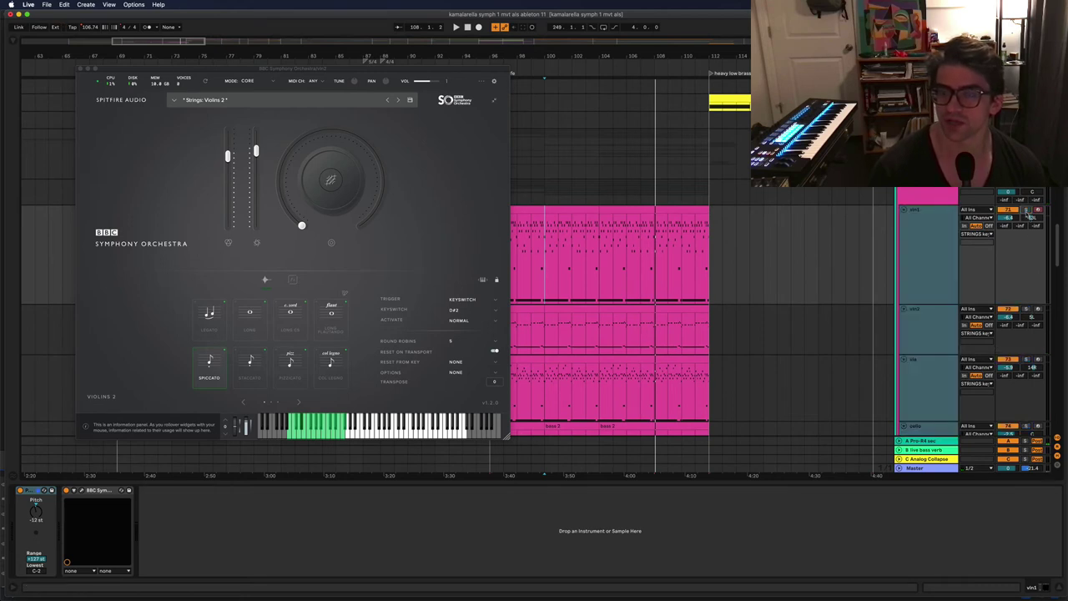
pyautogui.click(543, 267)
pyautogui.press('space')
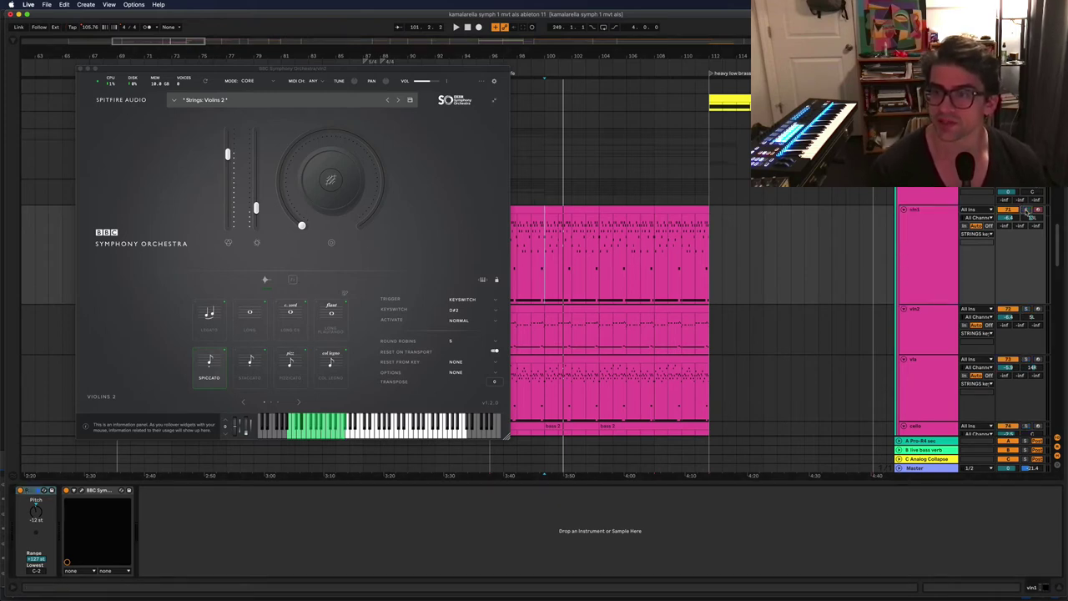
# Step: Swap the Violins 2 window for vln1's Violins 1 instrument, move it aside, and show automation
pyautogui.click(915, 239)
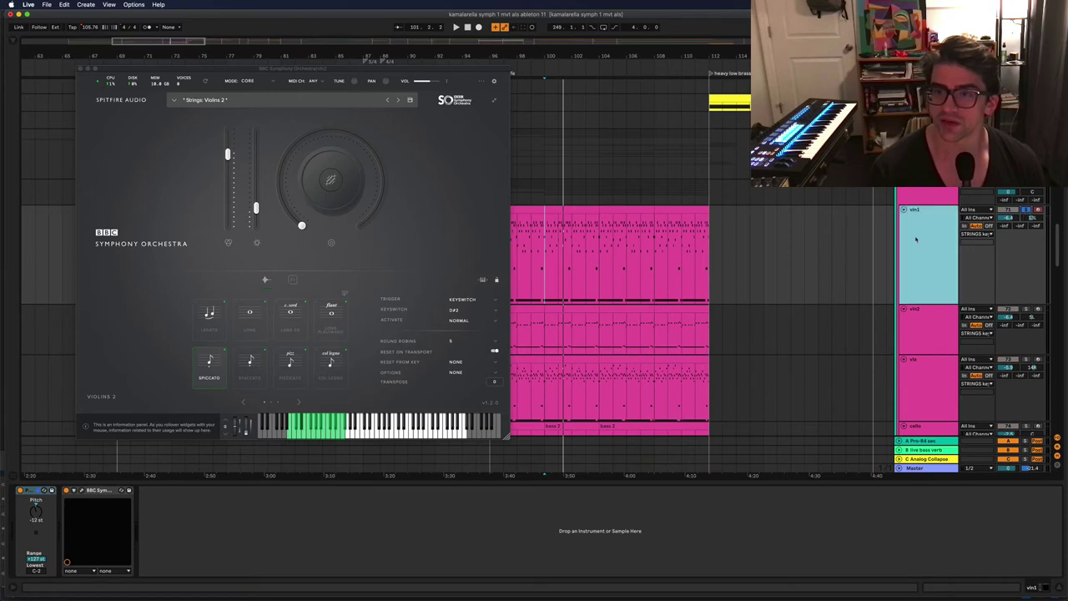
pyautogui.click(81, 70)
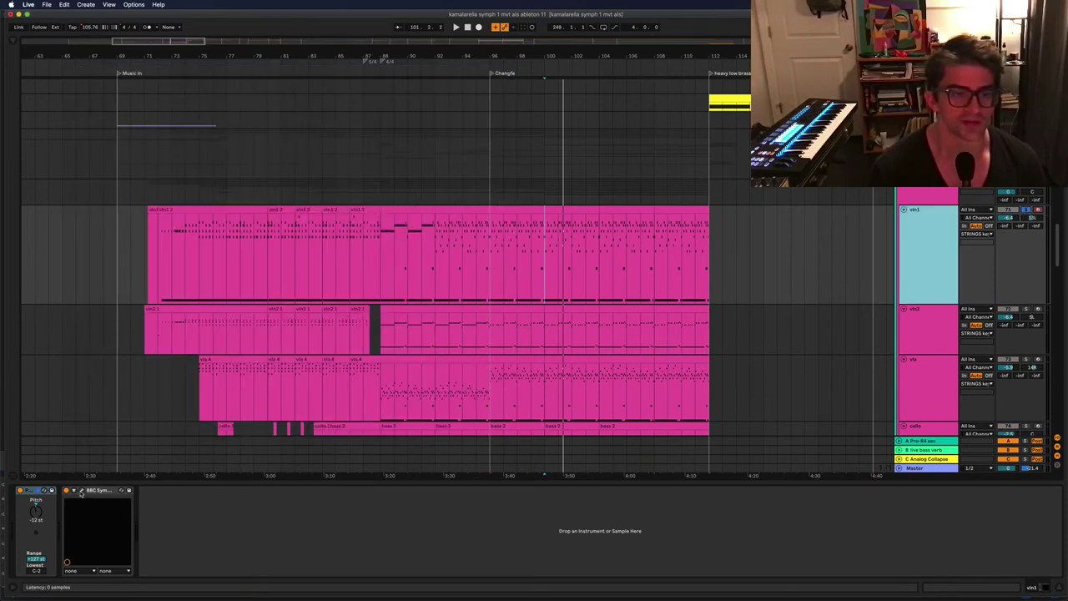
pyautogui.click(81, 490)
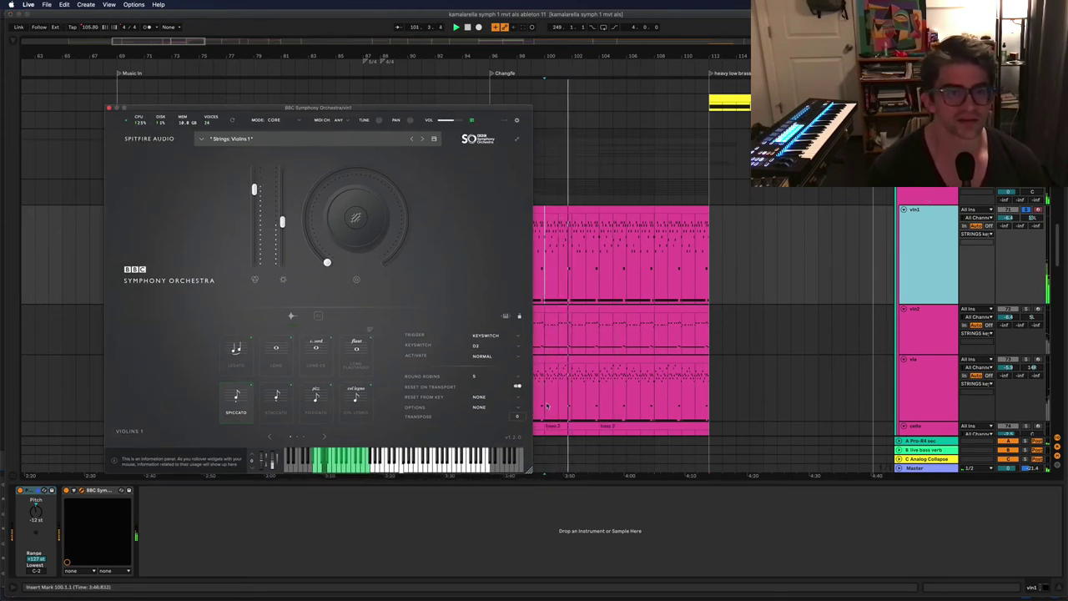
pyautogui.scroll(1, 548, 408)
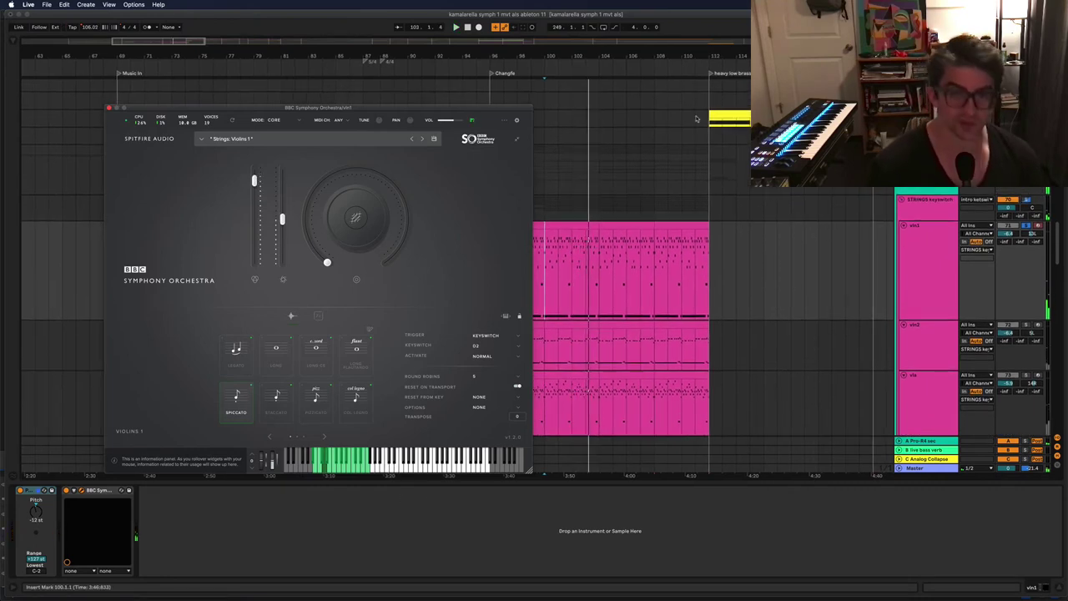
pyautogui.moveTo(417, 107); pyautogui.dragTo(332, 86)
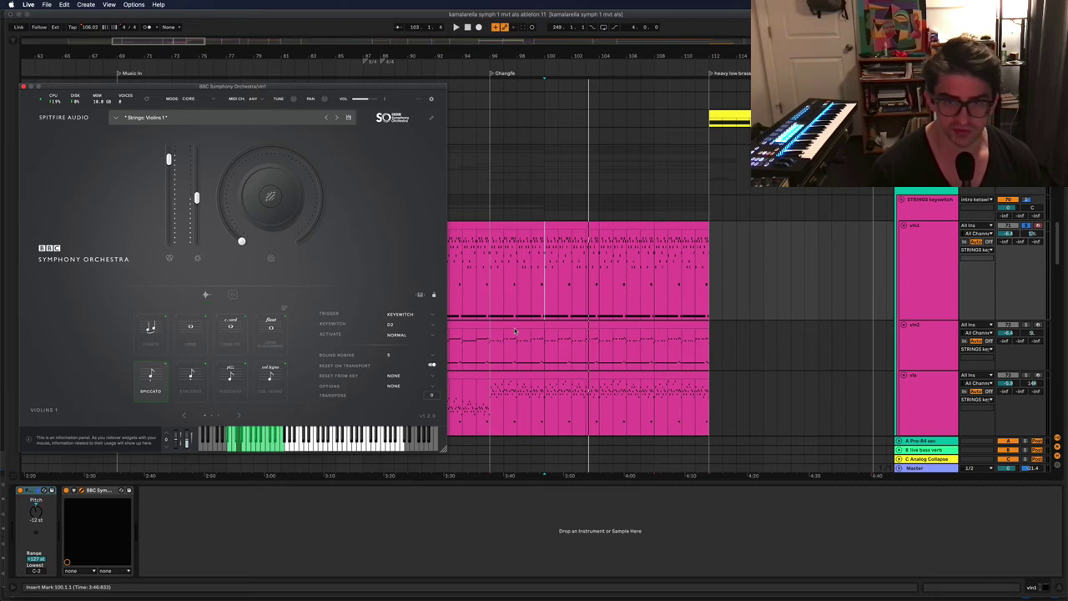
pyautogui.press('a')
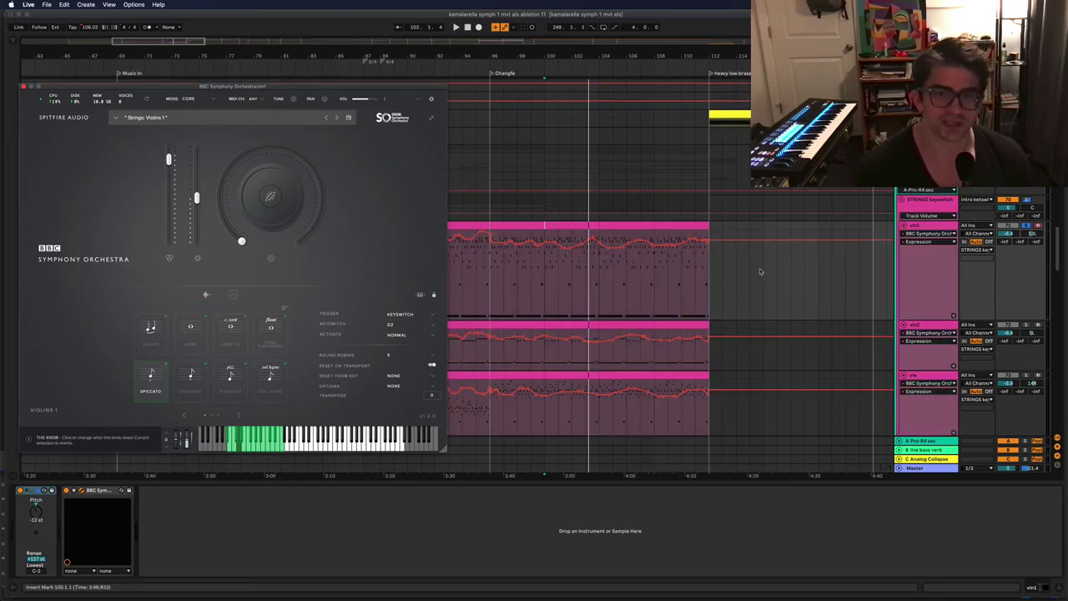
# Step: Keep Expression as the parameter shown in vln1's automation chooser
pyautogui.click(927, 241)
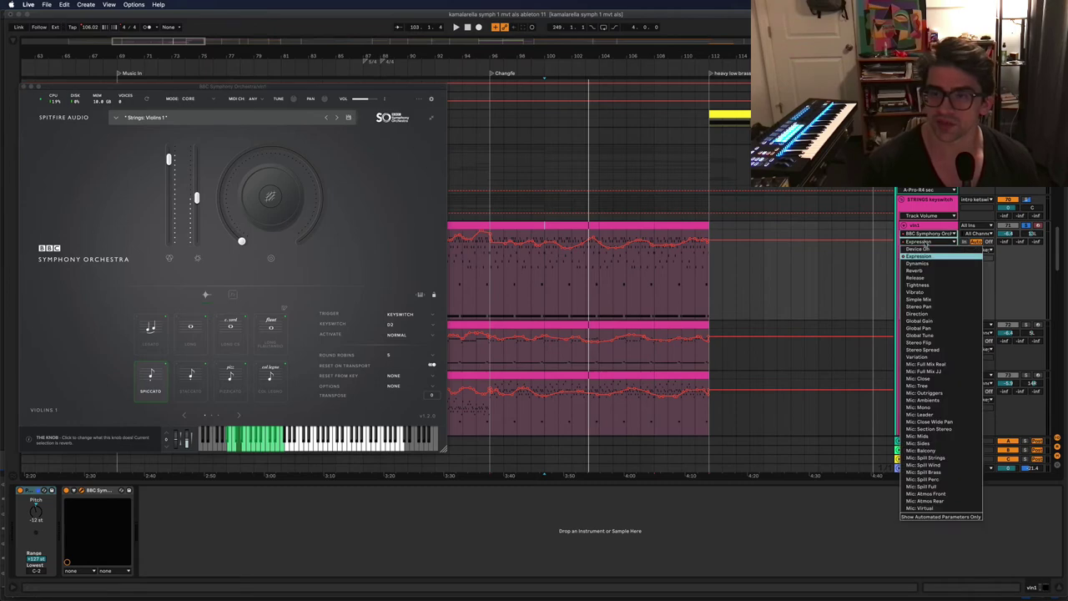
pyautogui.click(882, 270)
pyautogui.click(918, 241)
pyautogui.click(919, 241)
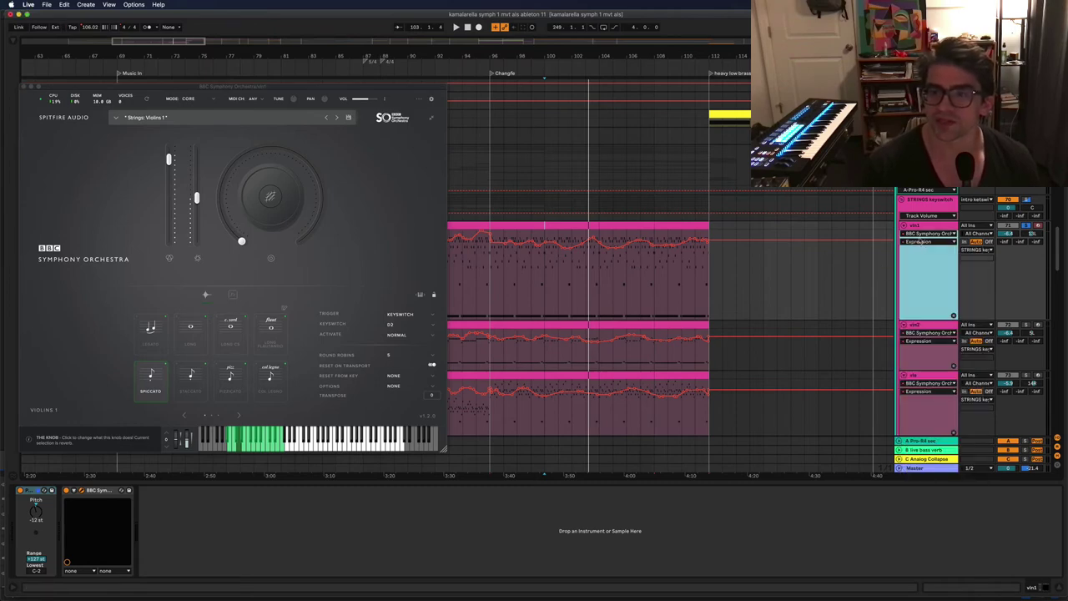
# Step: Play from bar 100, select bars 96–100 of the vln1 clip, and stop
pyautogui.click(545, 271)
pyautogui.press('space')
pyautogui.moveTo(494, 259); pyautogui.dragTo(548, 258)
pyautogui.press('space')
pyautogui.hscroll(-5, 527, 259)
pyautogui.hscroll(-1, 526, 259)
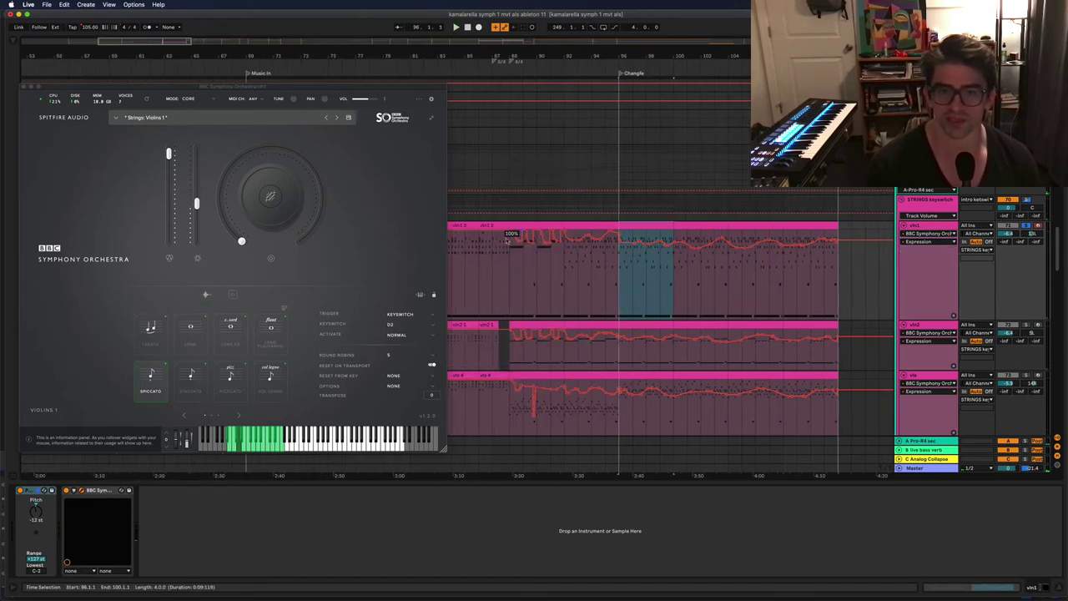
# Step: Open the vln1 clip and display its MIDI Ctrl 1: Modulation Wheel envelope
pyautogui.doubleClick(634, 226)
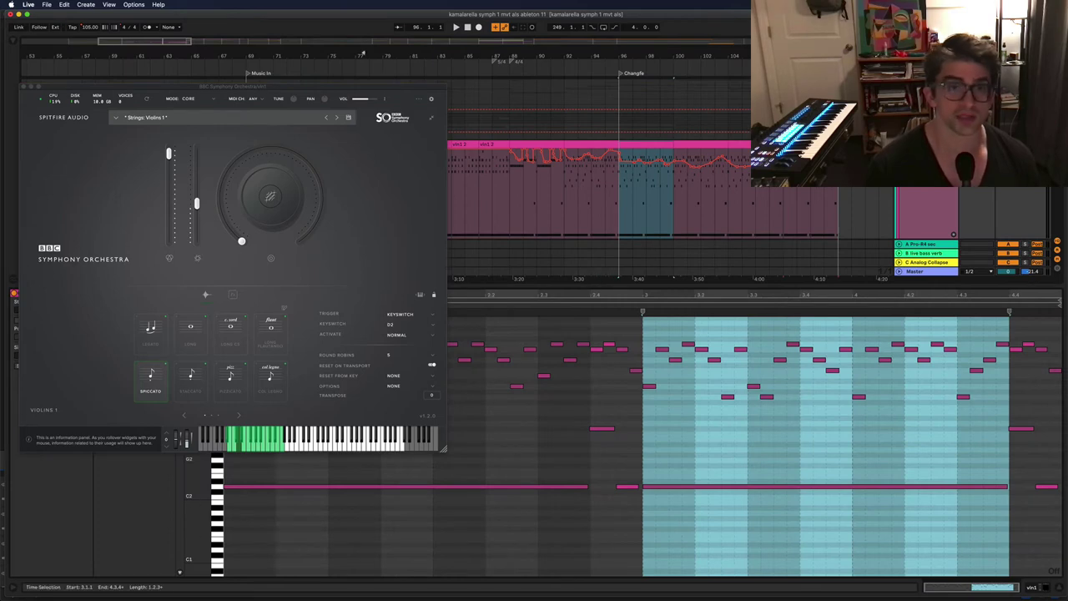
pyautogui.moveTo(339, 85); pyautogui.dragTo(770, 36)
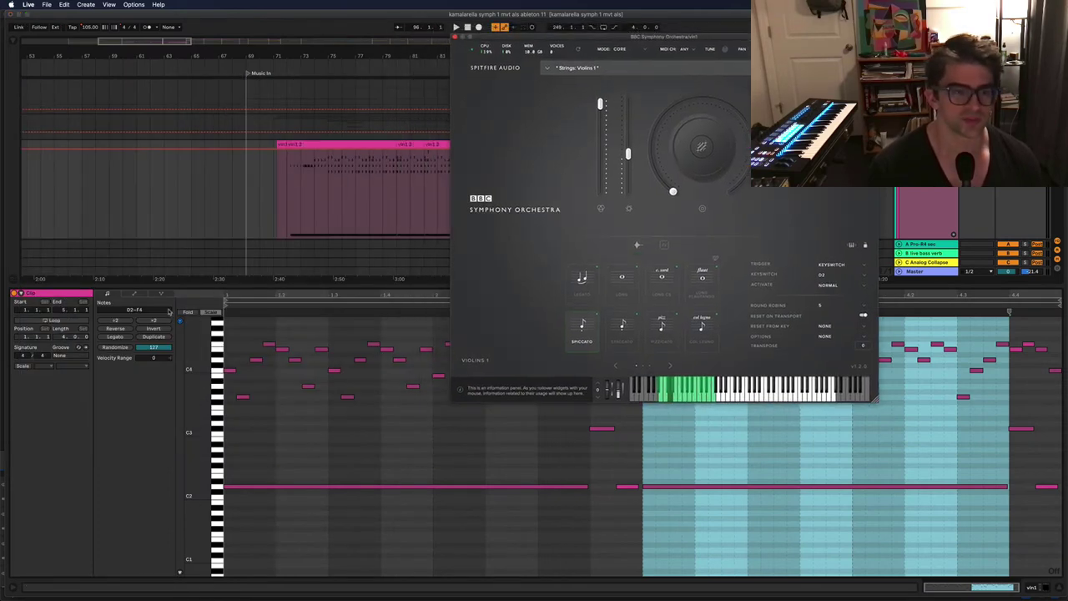
pyautogui.click(136, 295)
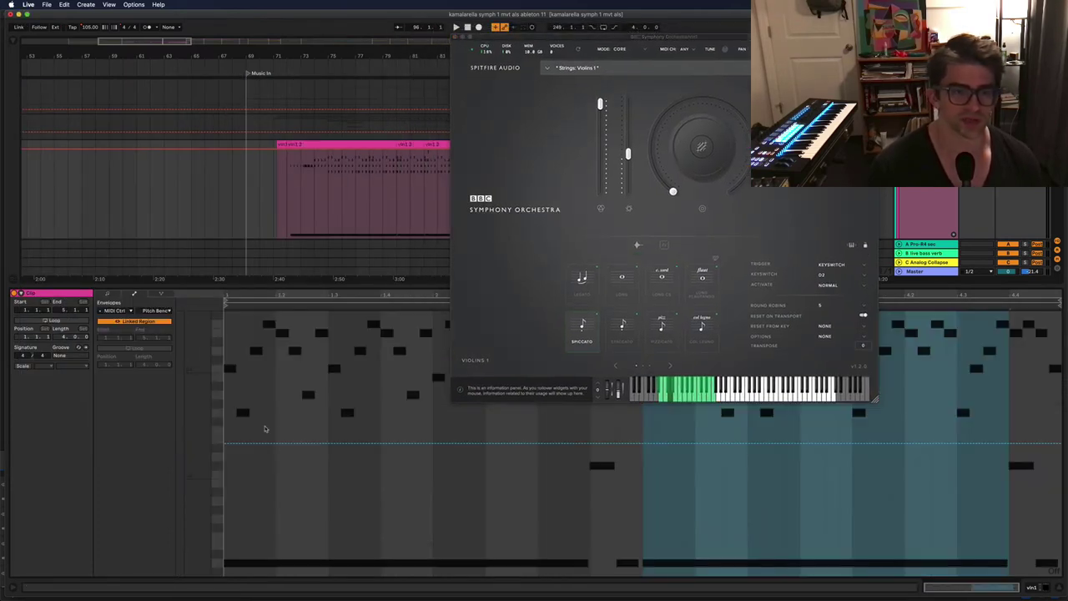
pyautogui.click(155, 310)
pyautogui.click(191, 29)
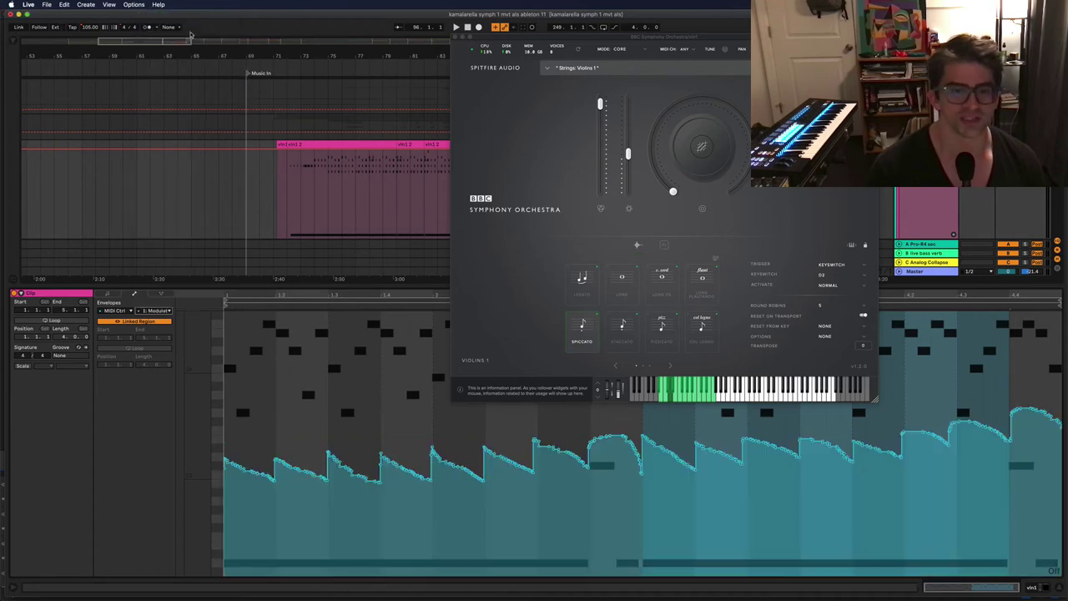
pyautogui.moveTo(669, 37); pyautogui.dragTo(619, 52)
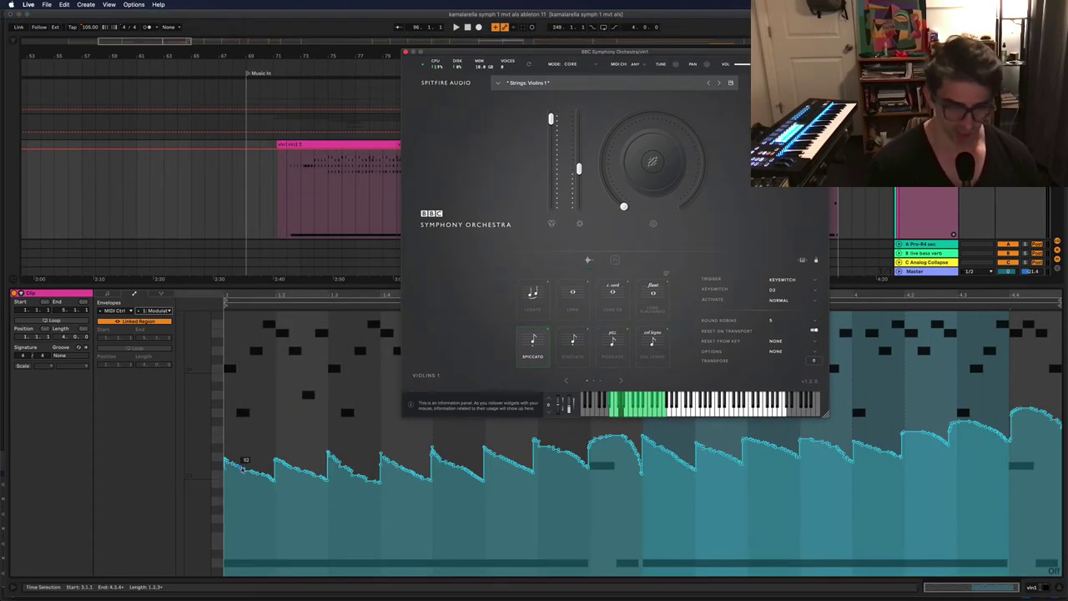
# Step: Play the clip to hear the modulation, then switch to the track's device chain
pyautogui.press('space')
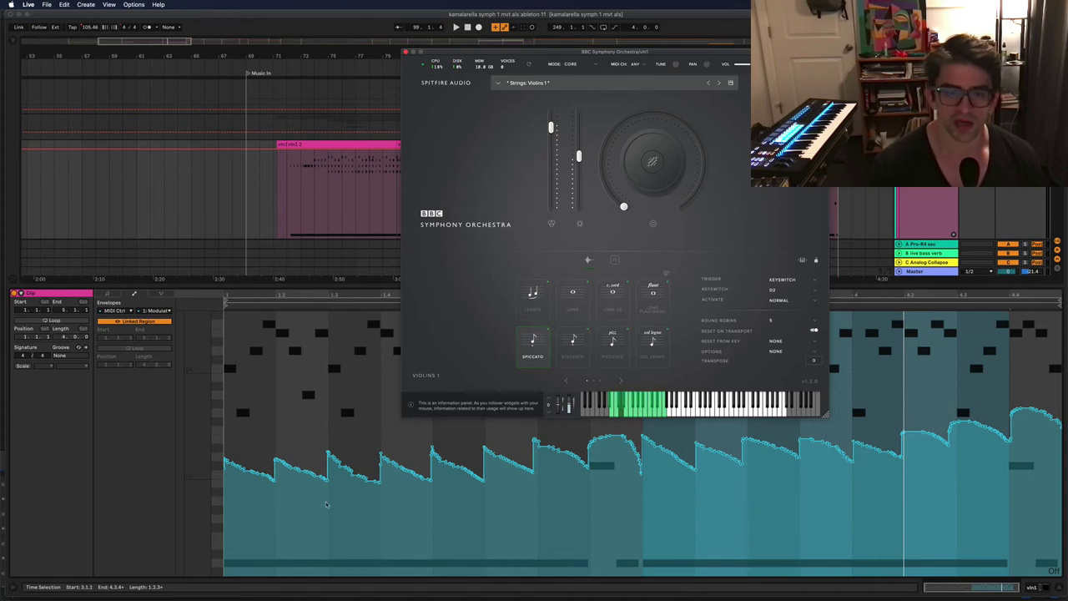
pyautogui.moveTo(660, 54); pyautogui.dragTo(313, 28)
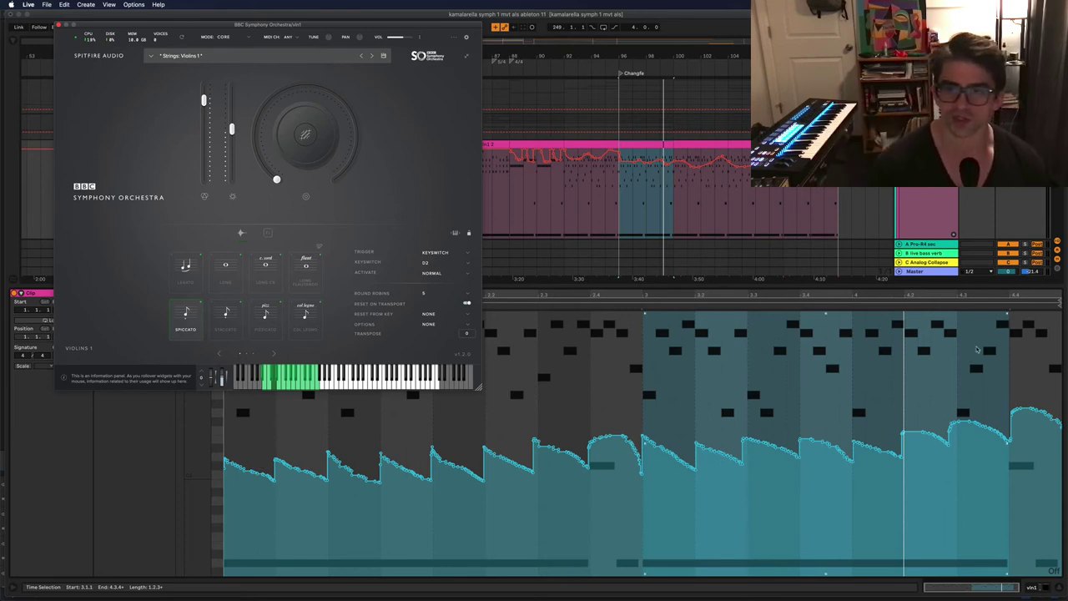
pyautogui.hotkey('shift', 'Tab')
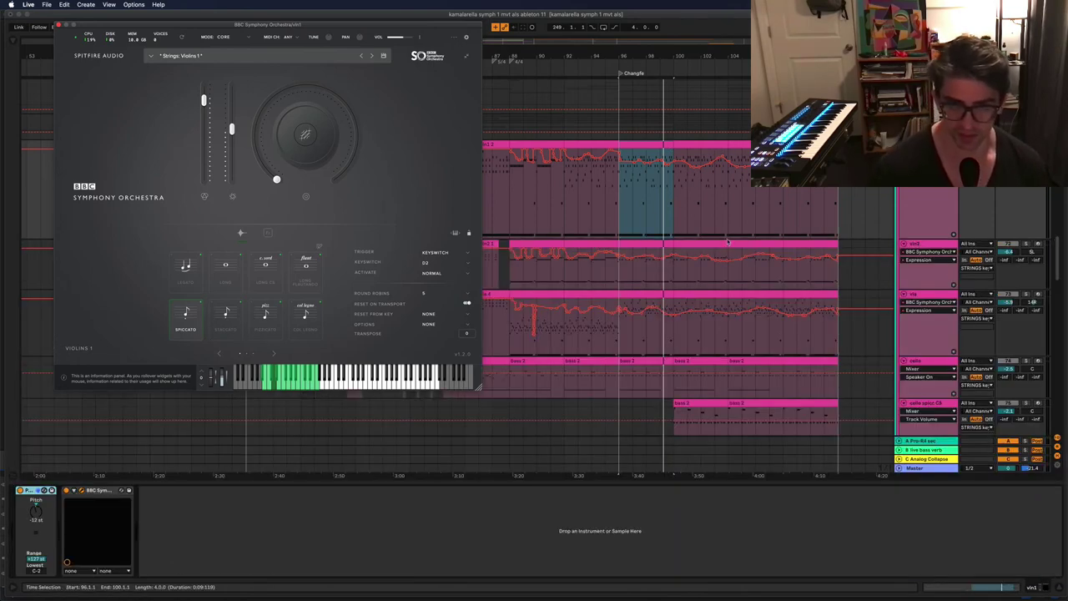
pyautogui.hotkey('shift', 'Tab')
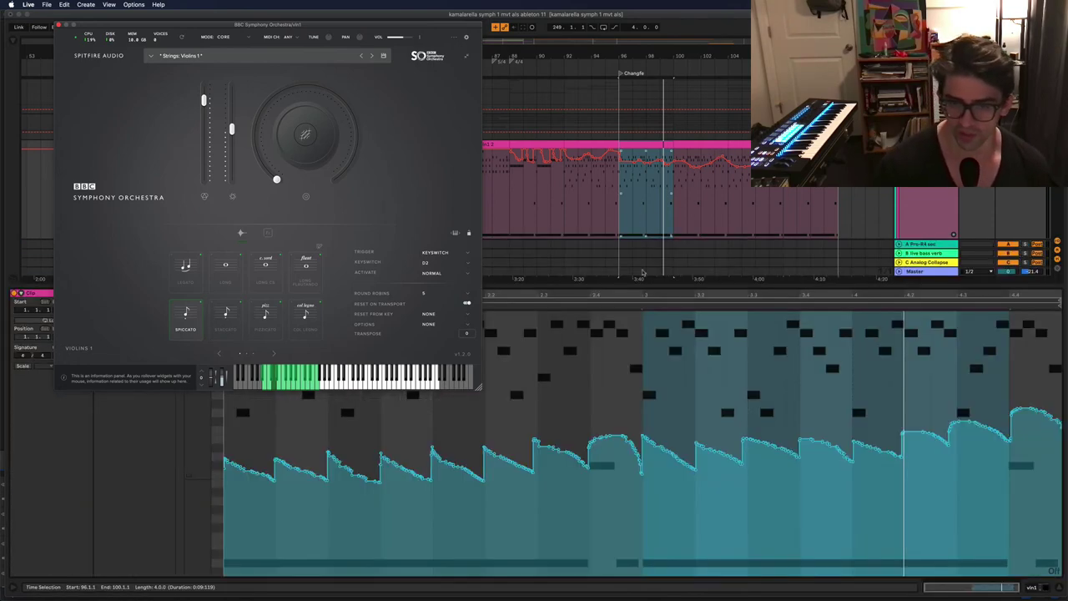
pyautogui.hotkey('shift', 'Tab')
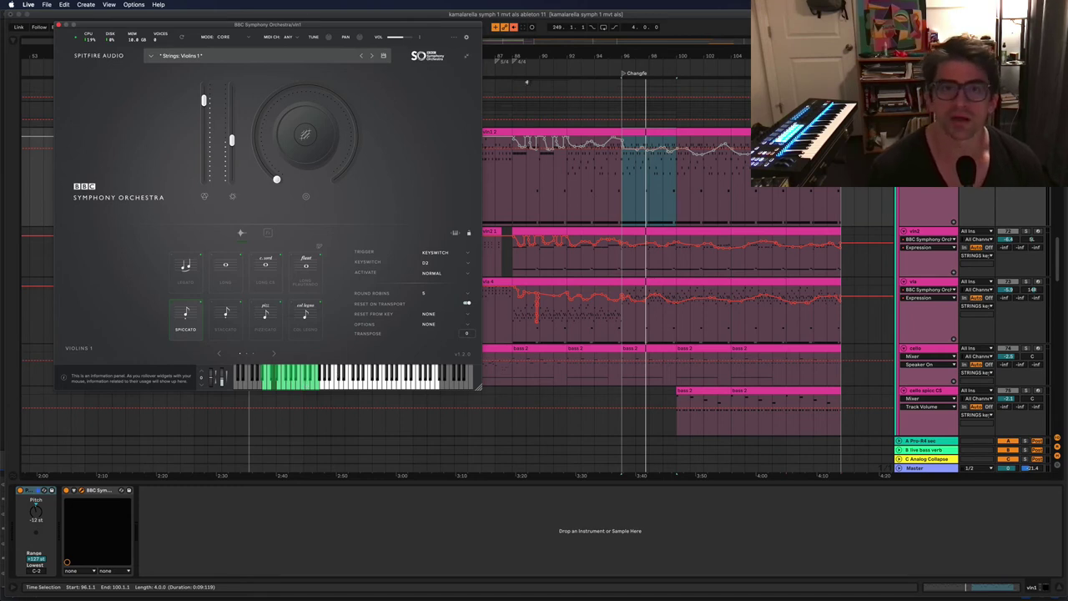
# Step: Audition Violins 1 Trill Major 2nd, Long CS, Long, Col Legno and Tremolo Sul Pont
pyautogui.click(513, 26)
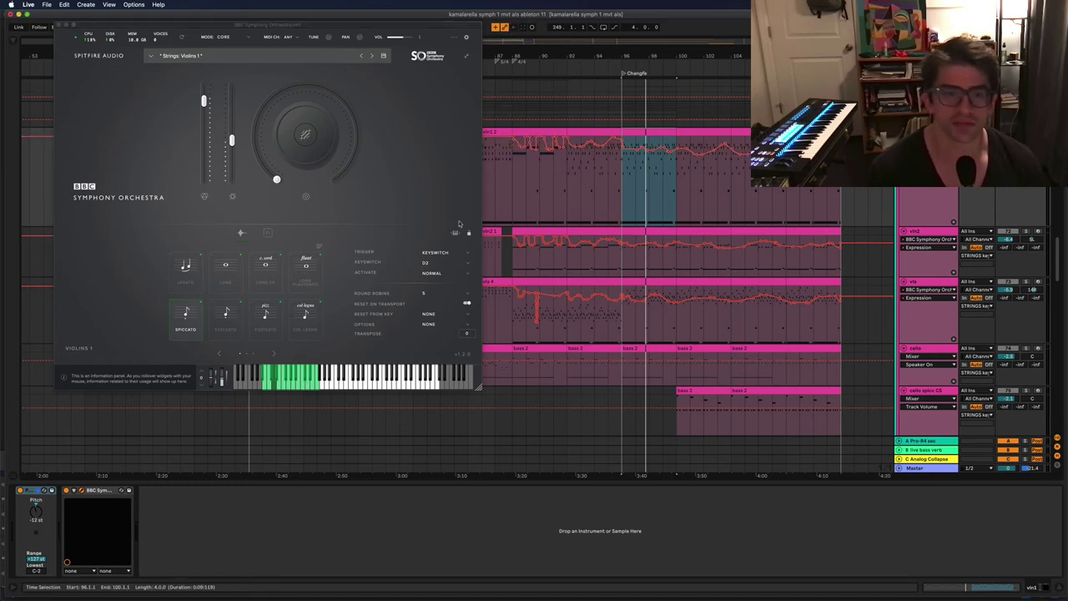
pyautogui.click(291, 386)
pyautogui.click(267, 383)
pyautogui.click(264, 385)
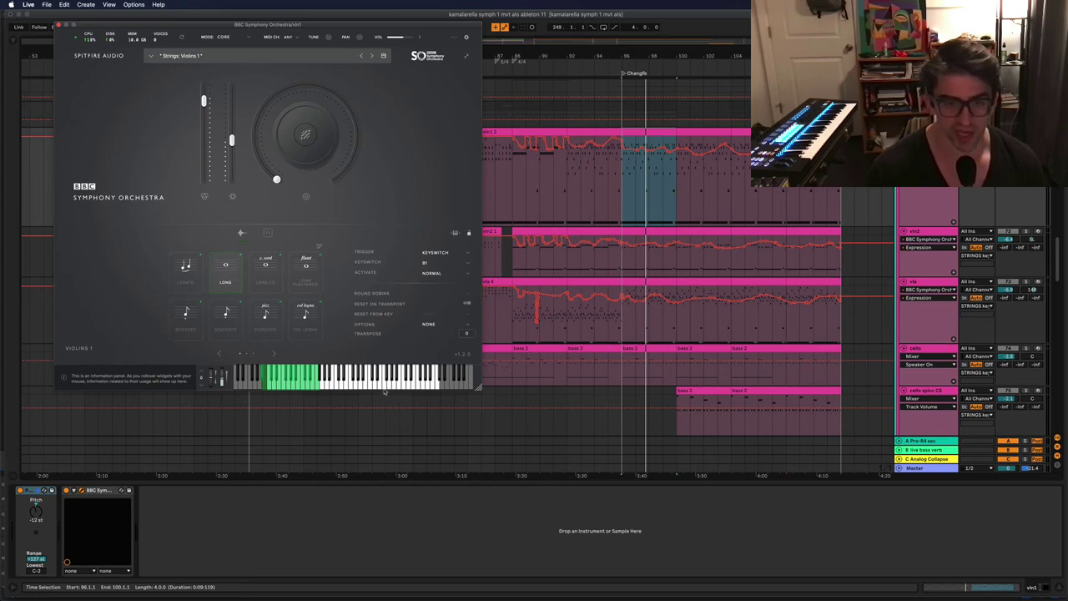
pyautogui.click(286, 385)
pyautogui.click(306, 385)
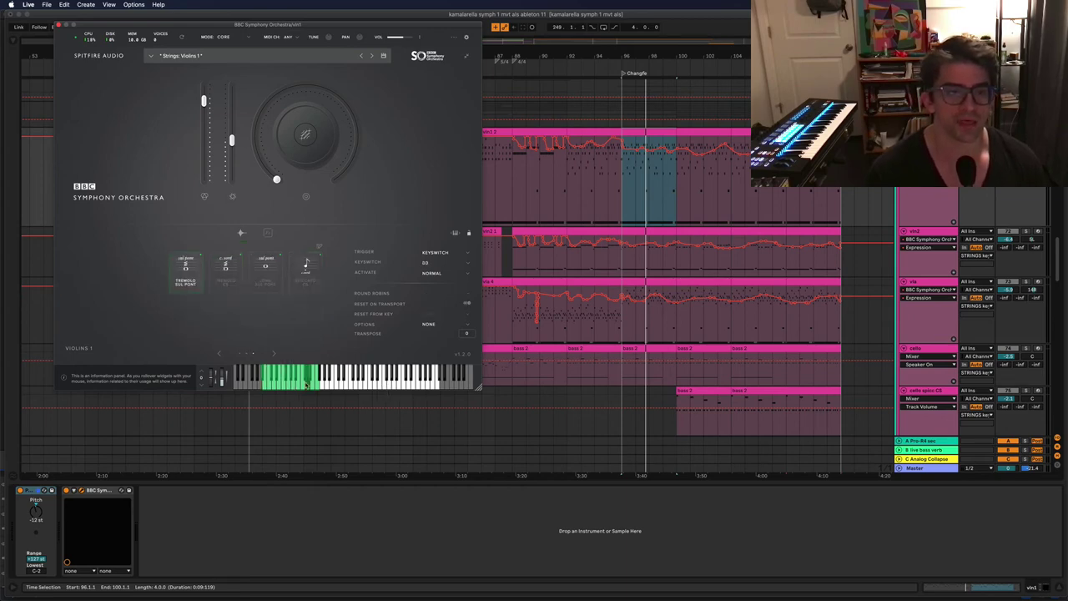
# Step: Try Long Sul Pont and Pizzicato, return to Spiccato, and play from bar 96
pyautogui.click(309, 384)
pyautogui.click(297, 385)
pyautogui.click(272, 385)
pyautogui.click(268, 384)
pyautogui.click(624, 193)
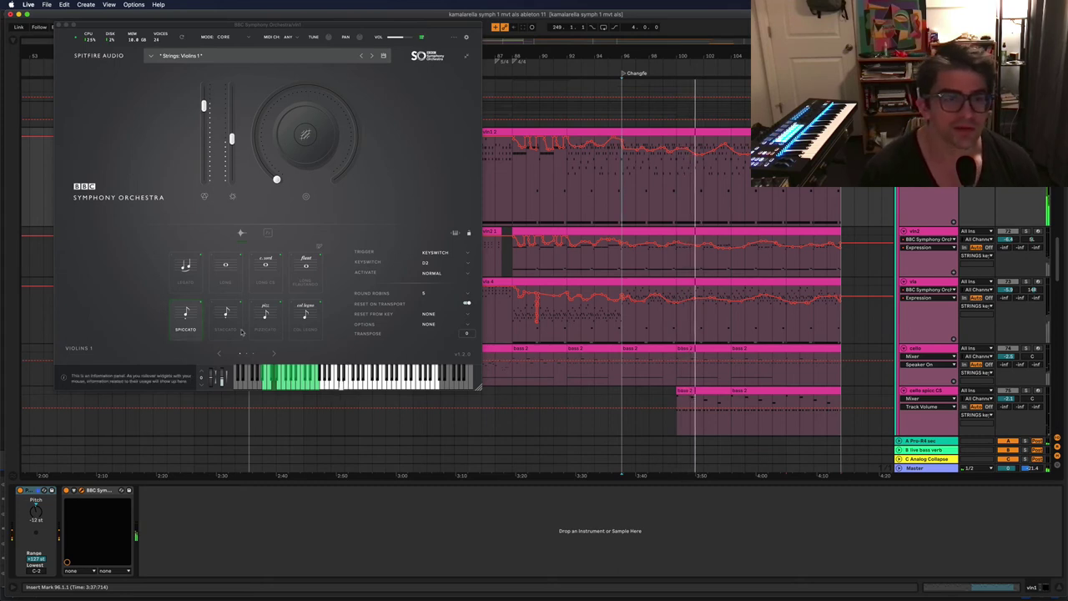
# Step: Select bars 100–104 of the top violin clip, stop playback, and show its detail view
pyautogui.click(703, 189)
pyautogui.press('space')
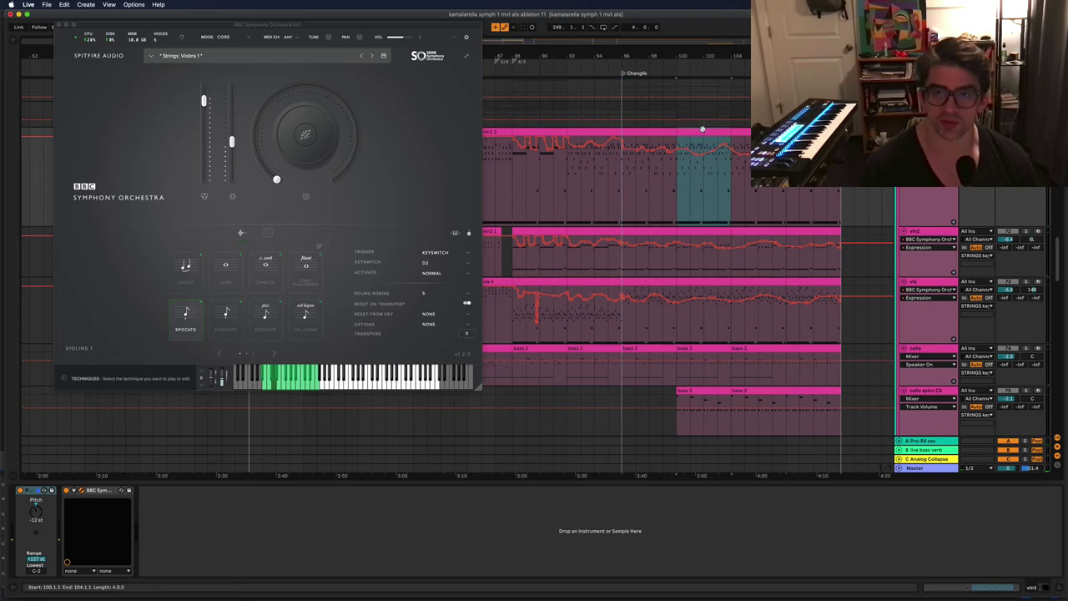
pyautogui.hotkey('shift', 'Tab')
pyautogui.hotkey('shift', 'Tab')
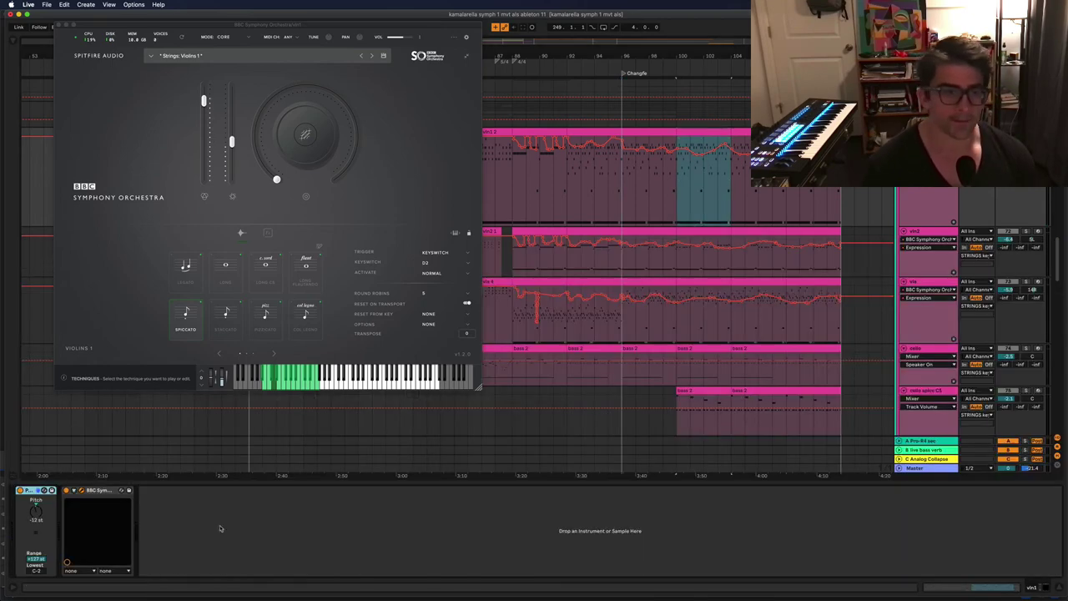
pyautogui.hotkey('shift', 'Tab')
# Step: Show the clip's notes in the piano roll beside the BBC window and play bars 100–104
pyautogui.moveTo(129, 25); pyautogui.dragTo(300, 37)
pyautogui.click(108, 294)
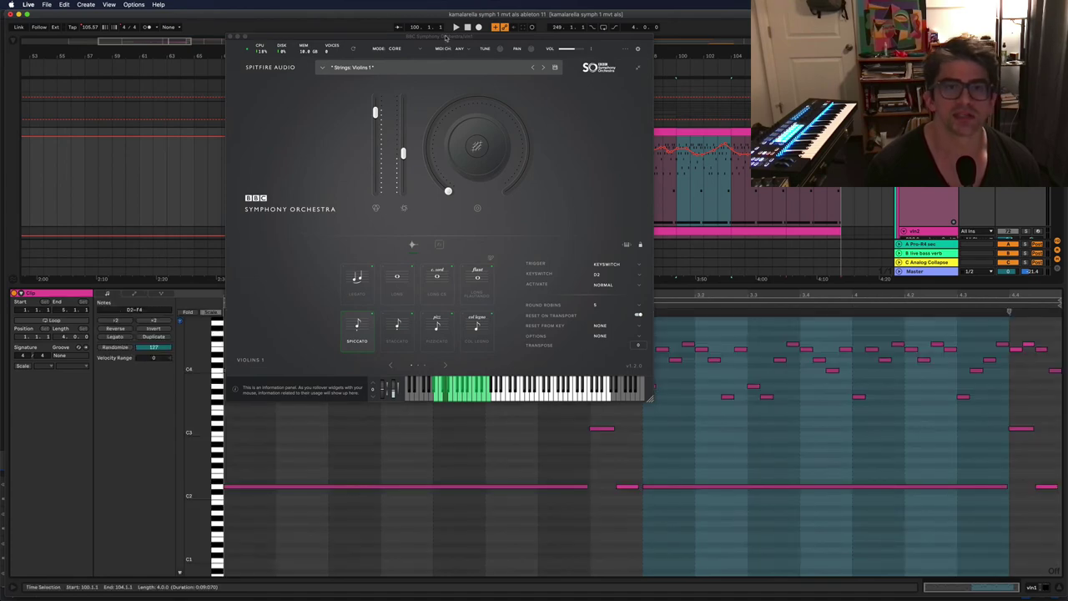
pyautogui.moveTo(445, 36); pyautogui.dragTo(219, 43)
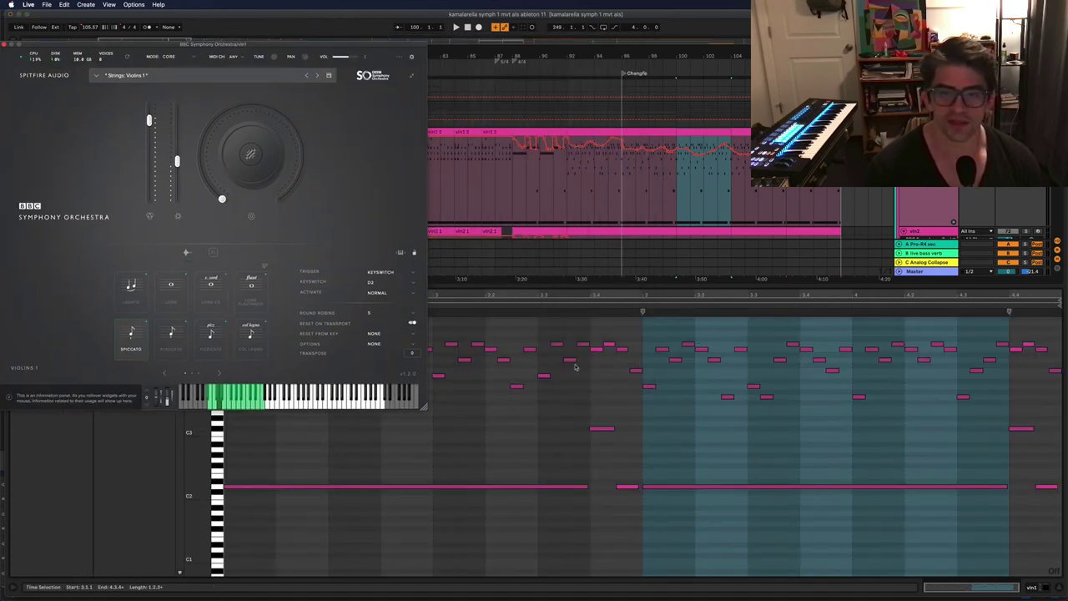
pyautogui.scroll(4, 589, 357)
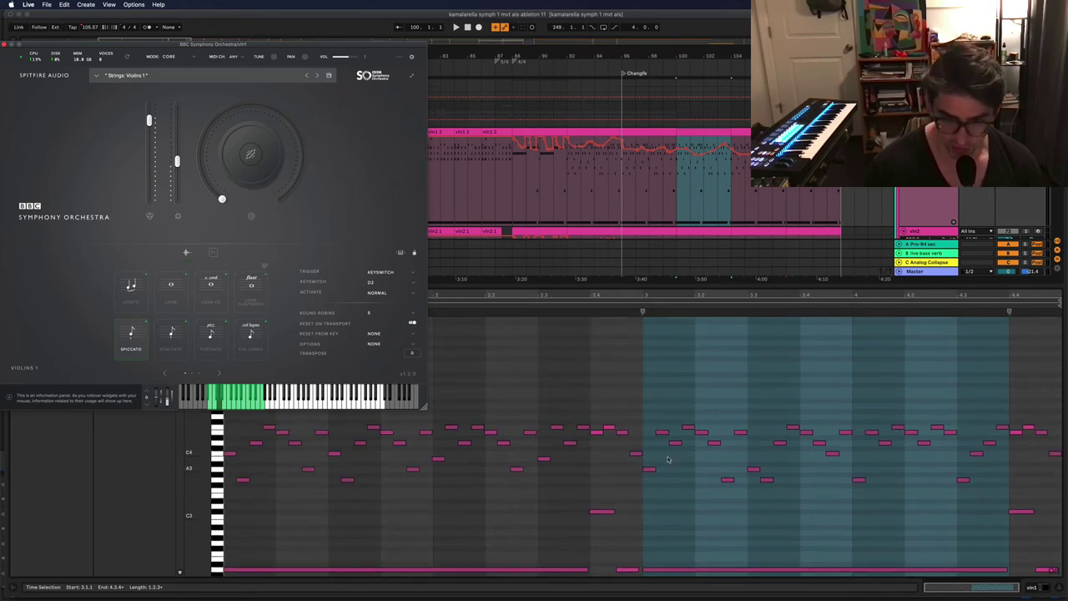
pyautogui.scroll(1, 568, 467)
pyautogui.press('space')
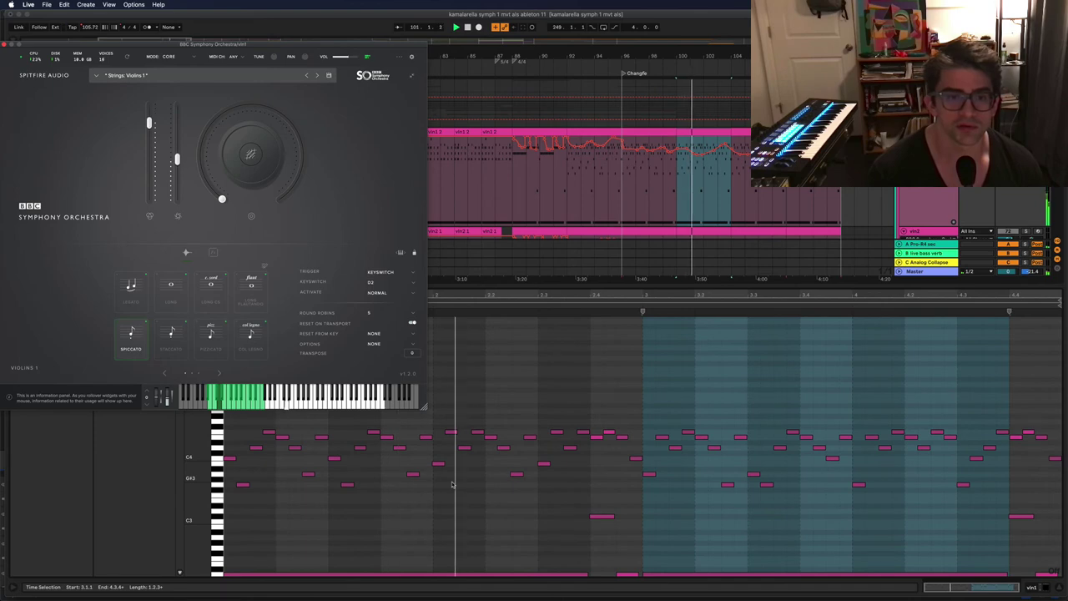
# Step: Stop playback and select the C#3 keyswitch note calling Long Marcato Attack
pyautogui.click(599, 518)
pyautogui.press('space')
pyautogui.click(601, 517)
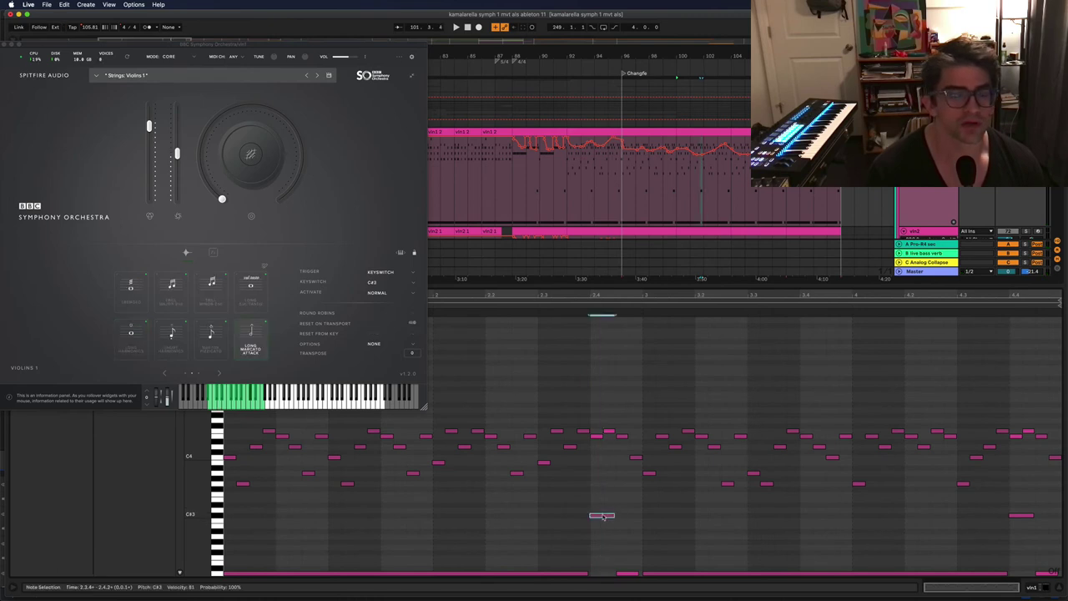
pyautogui.scroll(1, 601, 516)
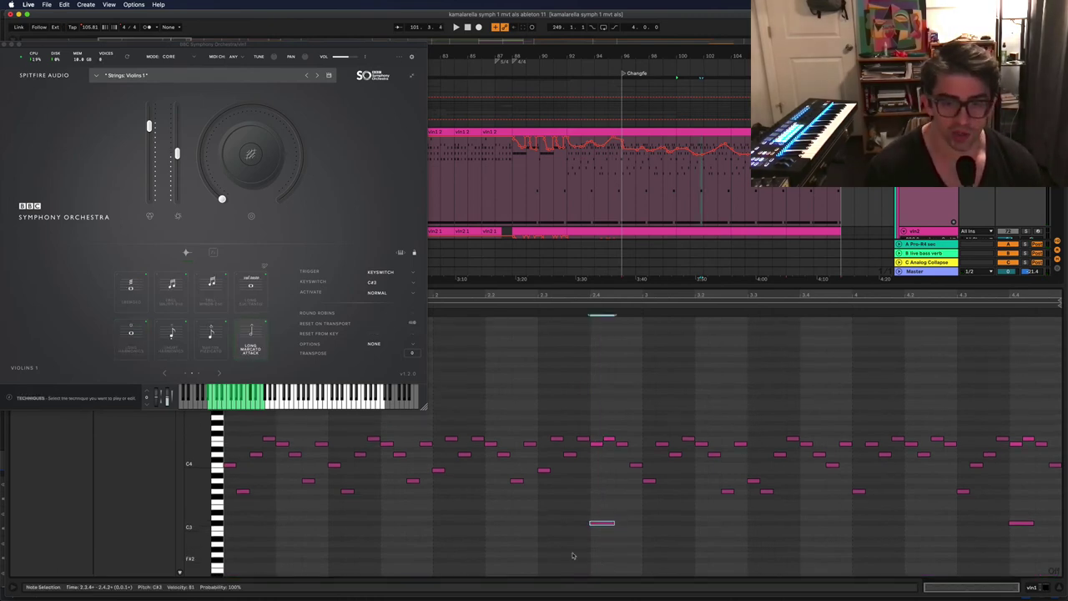
pyautogui.scroll(-5, 584, 500)
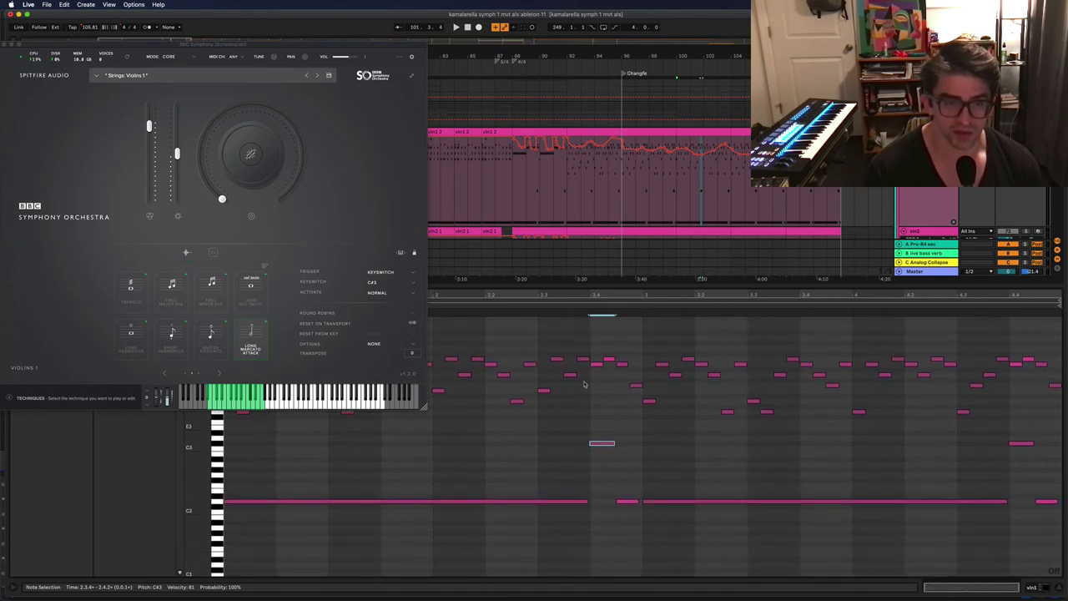
pyautogui.scroll(-1, 625, 500)
# Step: Play the violin clip from beat 2.4.3, stopping and restarting the passage
pyautogui.click(626, 500)
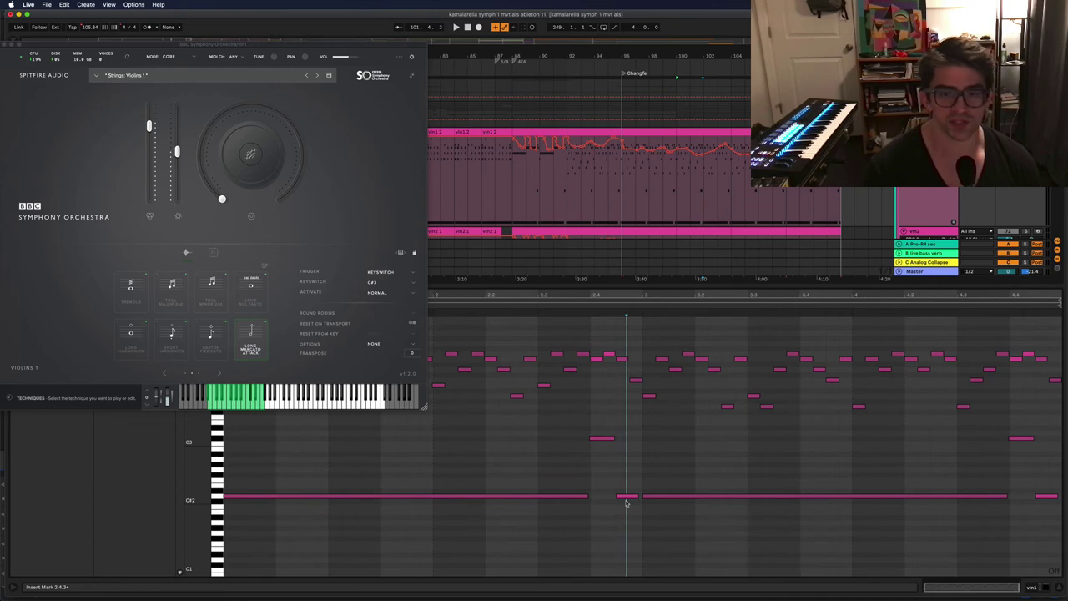
pyautogui.press('space')
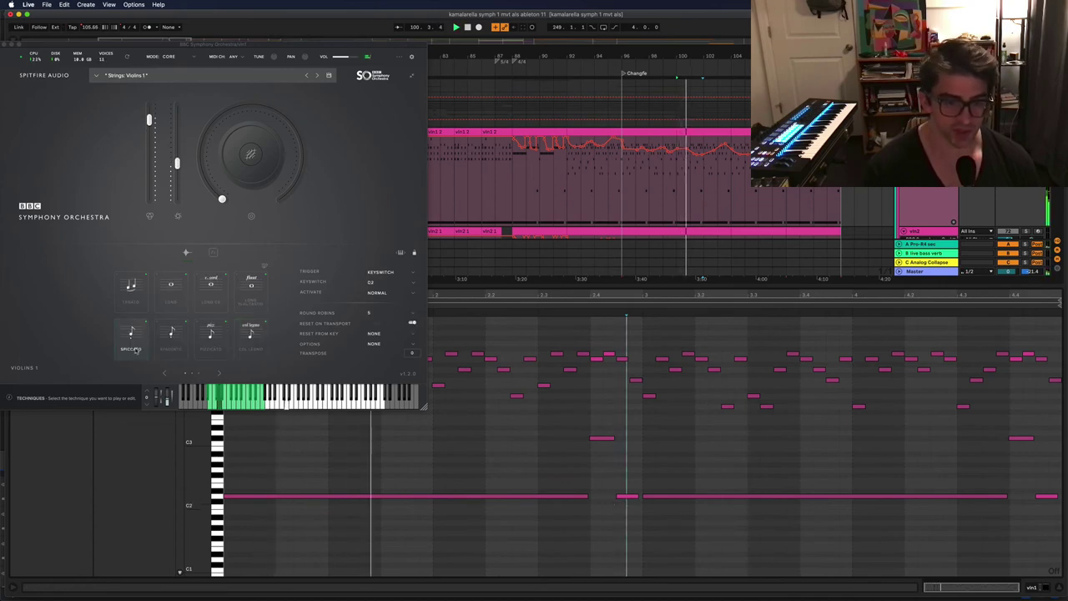
pyautogui.hscroll(-2, 730, 251)
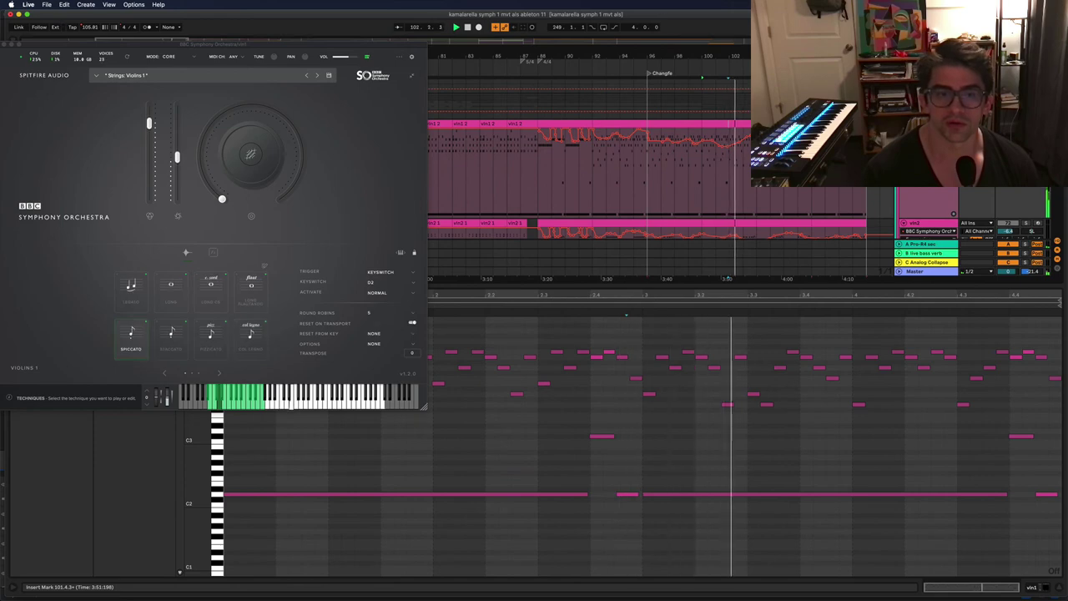
pyautogui.press('space')
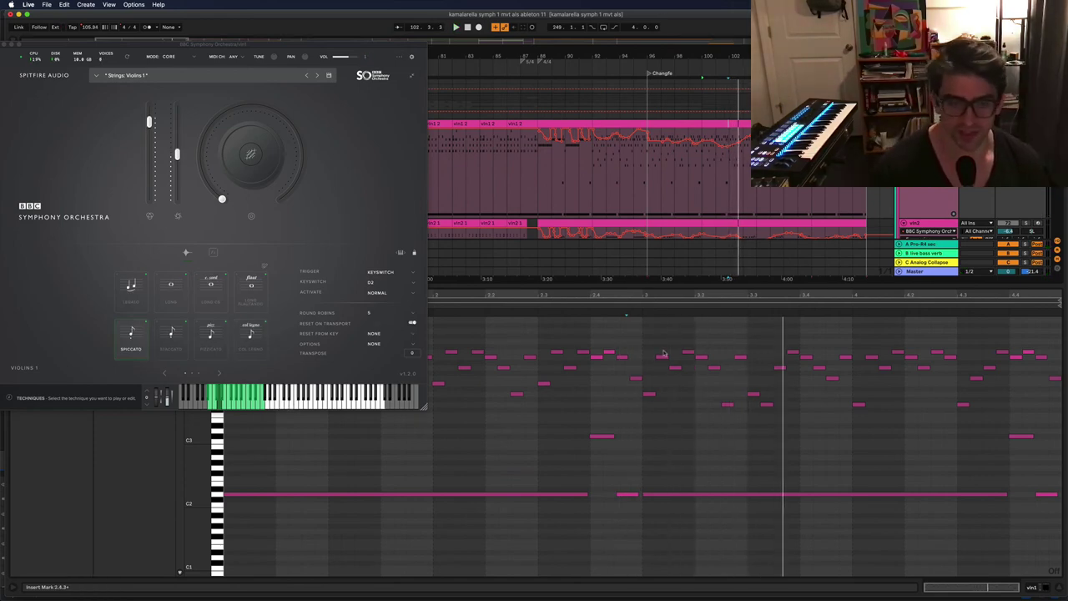
pyautogui.press('space')
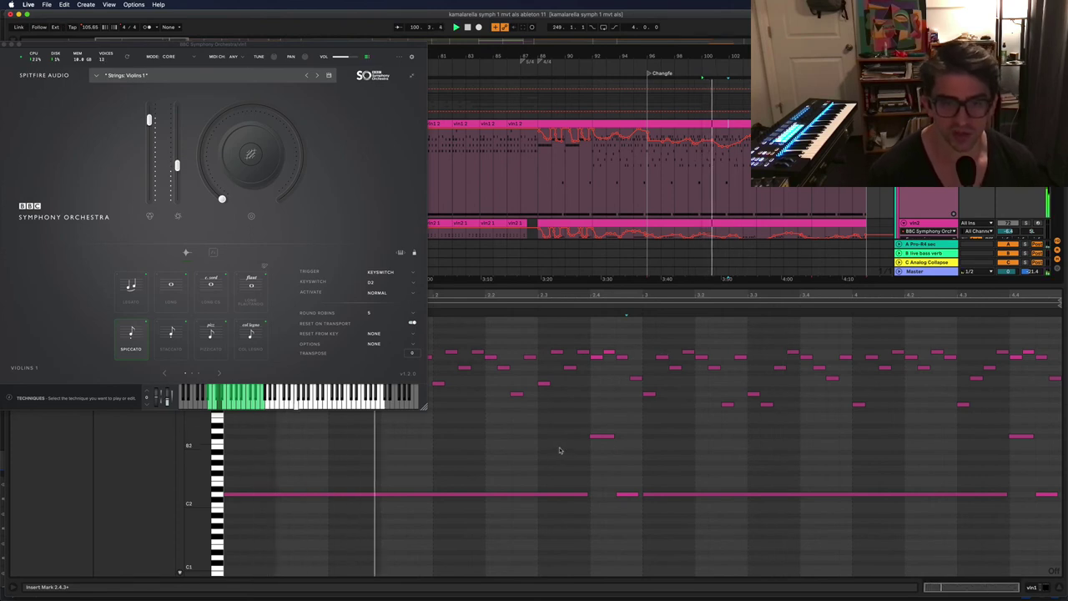
pyautogui.scroll(1, 560, 450)
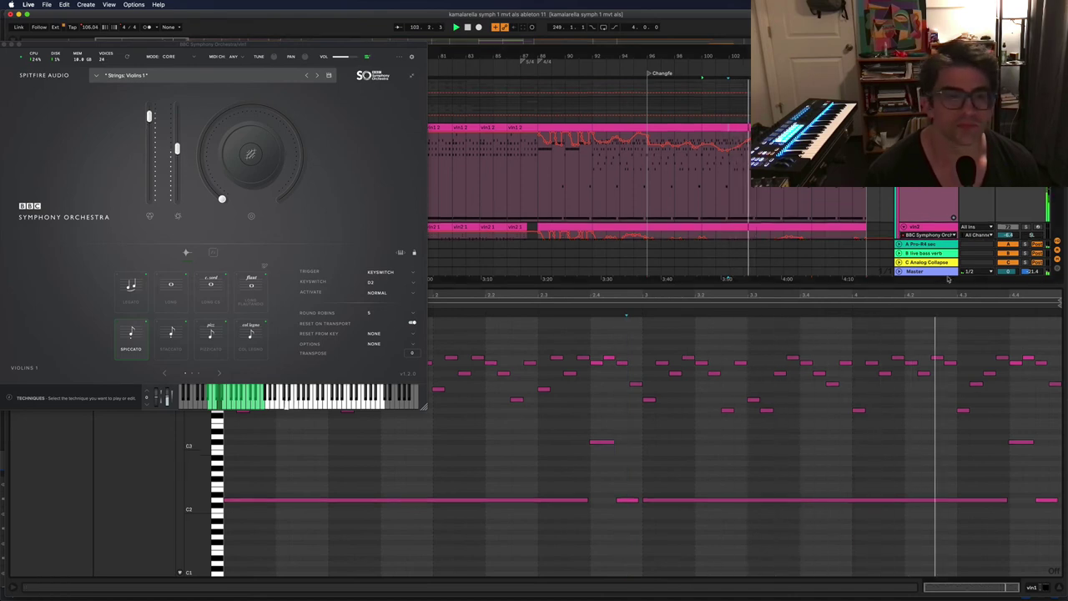
pyautogui.scroll(-1, 825, 396)
pyautogui.scroll(2, 825, 395)
pyautogui.press('space')
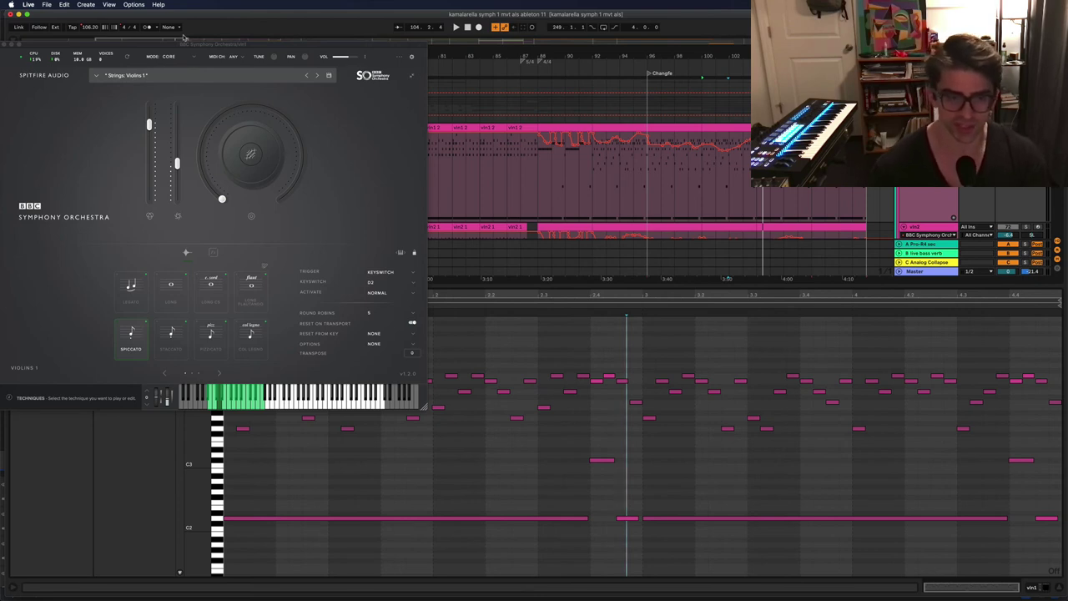
pyautogui.scroll(1, 529, 432)
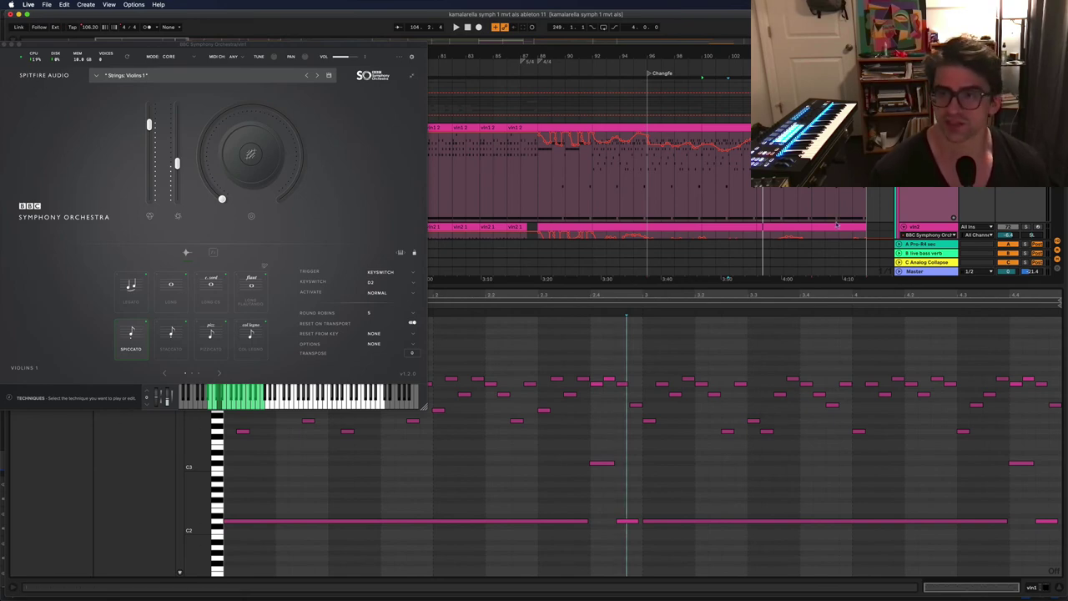
pyautogui.moveTo(50, 44); pyautogui.dragTo(228, 91)
pyautogui.click(185, 107)
pyautogui.press('super+alt+l')
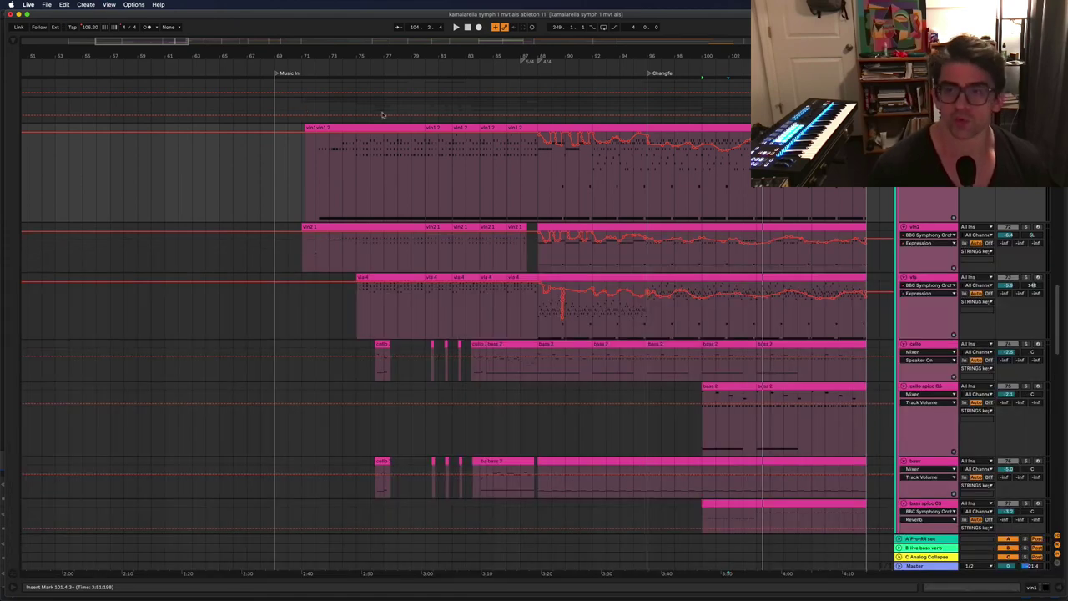
pyautogui.hscroll(3, 830, 316)
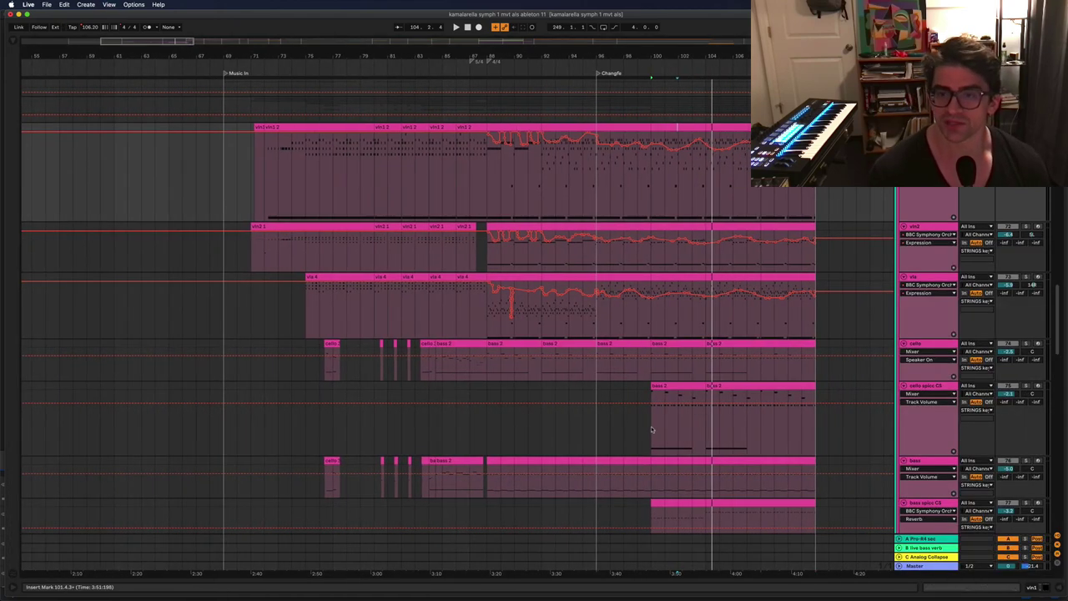
pyautogui.scroll(-3, 712, 358)
pyautogui.hscroll(5, 712, 359)
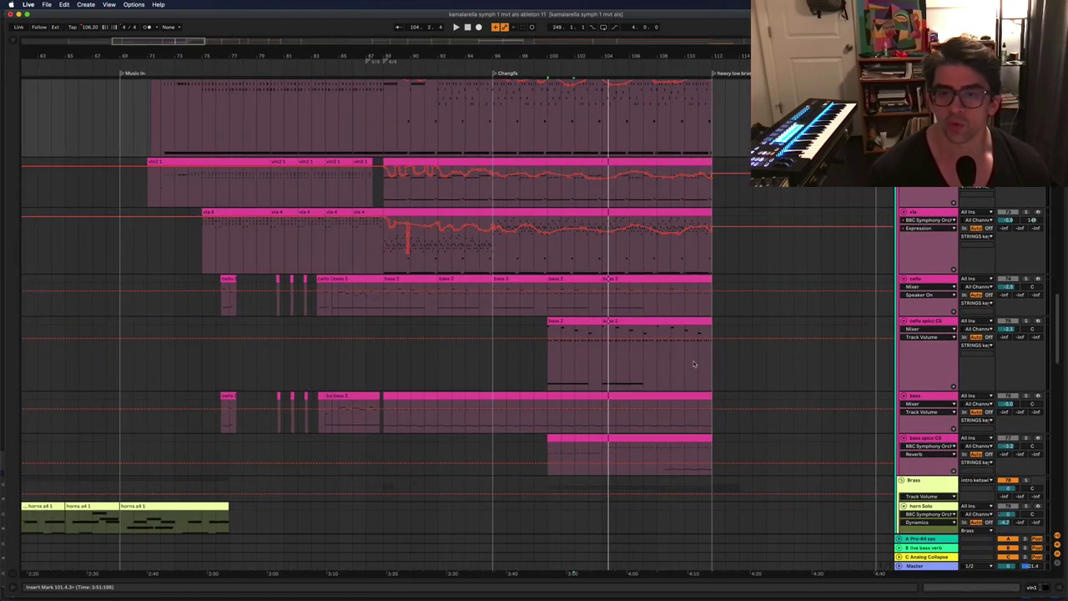
pyautogui.click(567, 319)
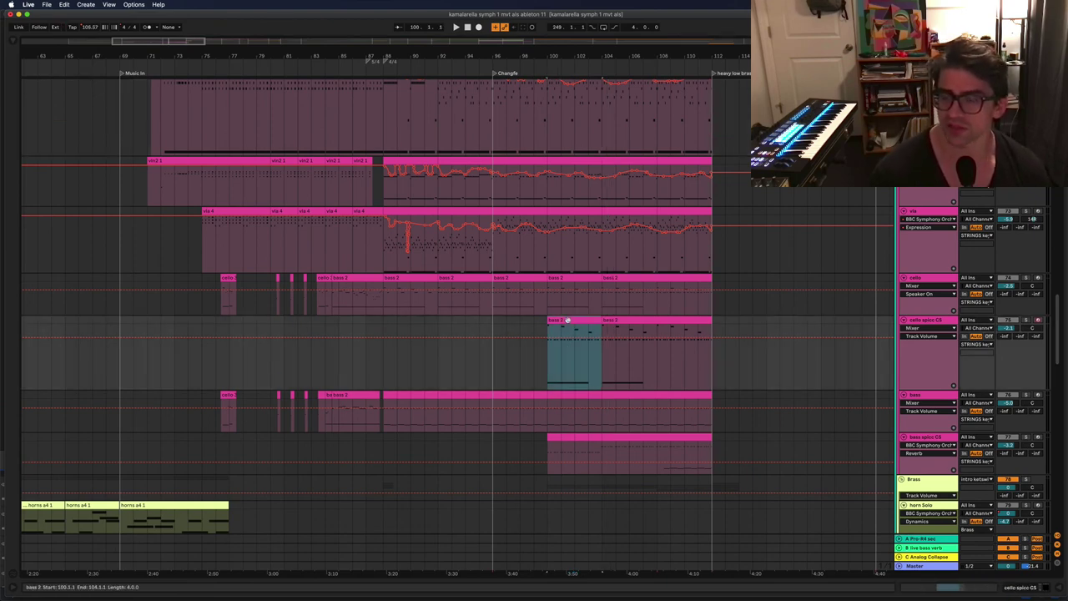
pyautogui.hscroll(4, 646, 344)
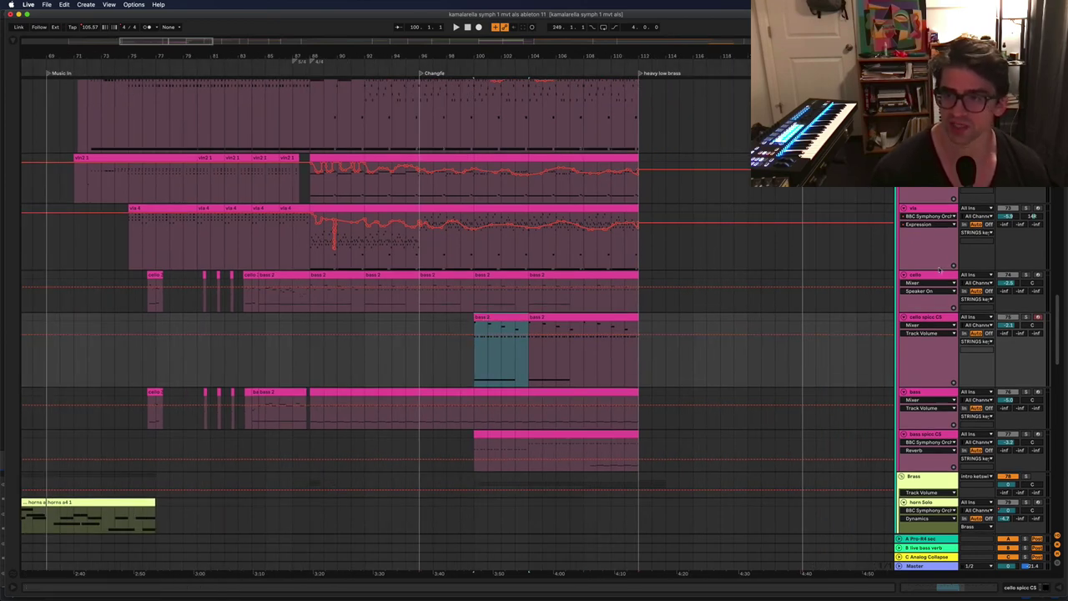
pyautogui.click(937, 278)
pyautogui.click(924, 325)
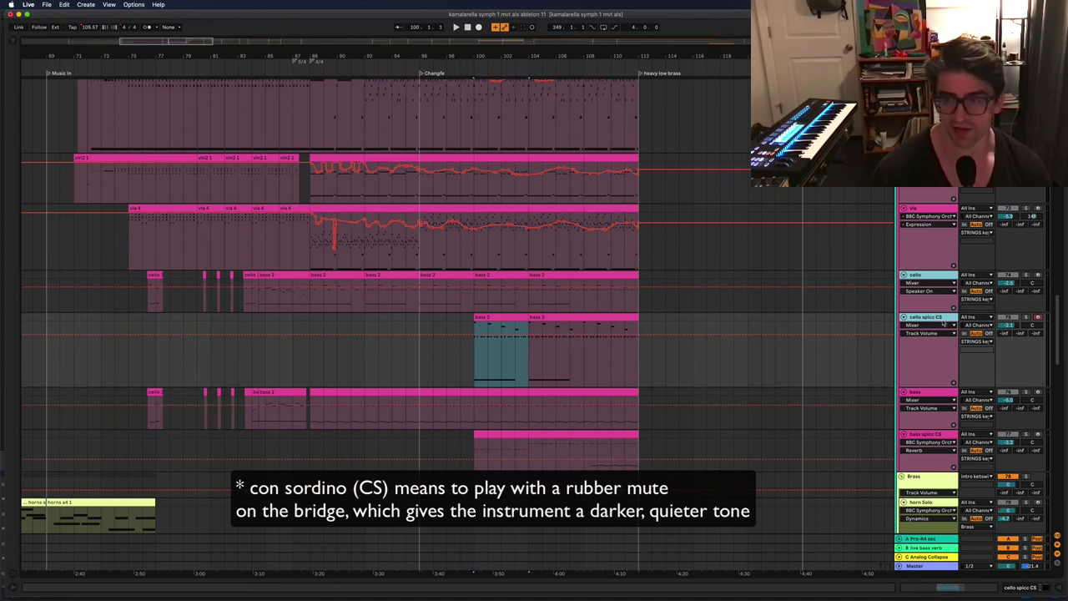
pyautogui.scroll(1, 931, 272)
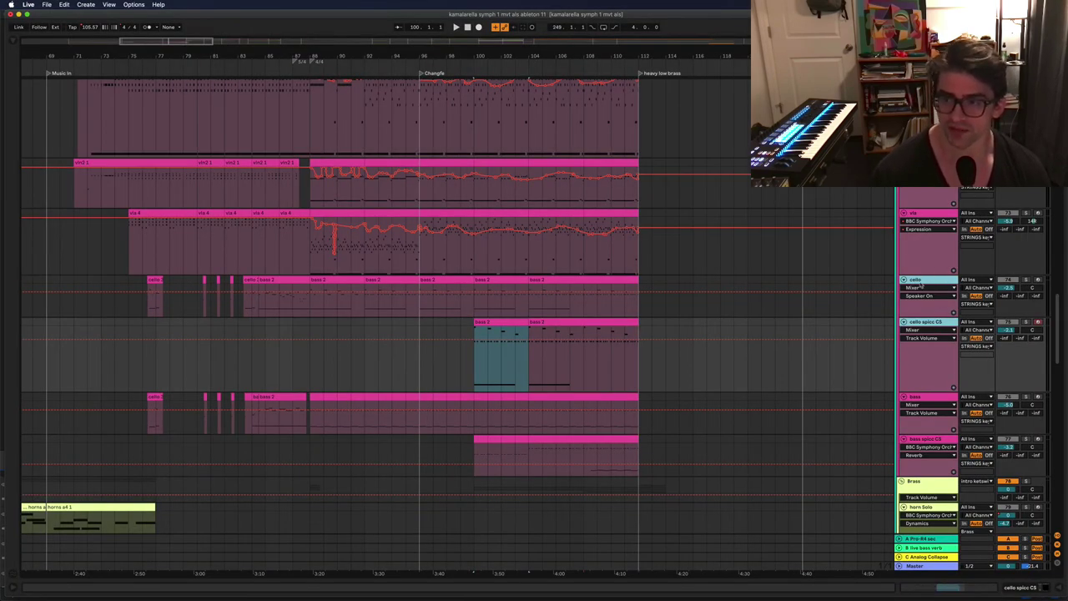
pyautogui.scroll(1, 928, 292)
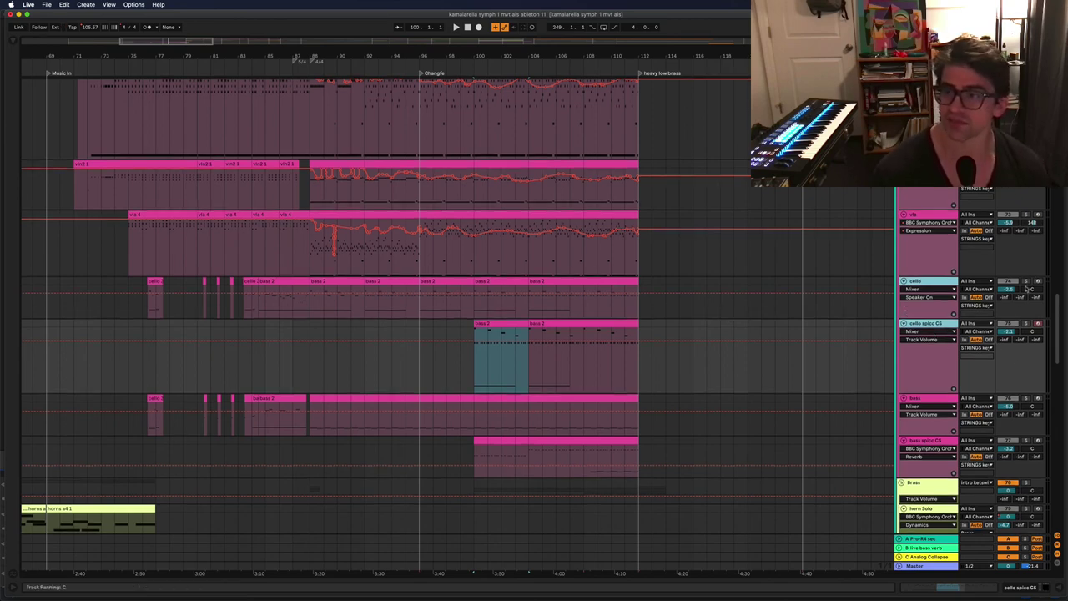
# Step: Solo the cello track and play from bar 100 repeatedly, toward the 'heavy low brass' marker
pyautogui.click(1025, 281)
pyautogui.click(473, 312)
pyautogui.press('space')
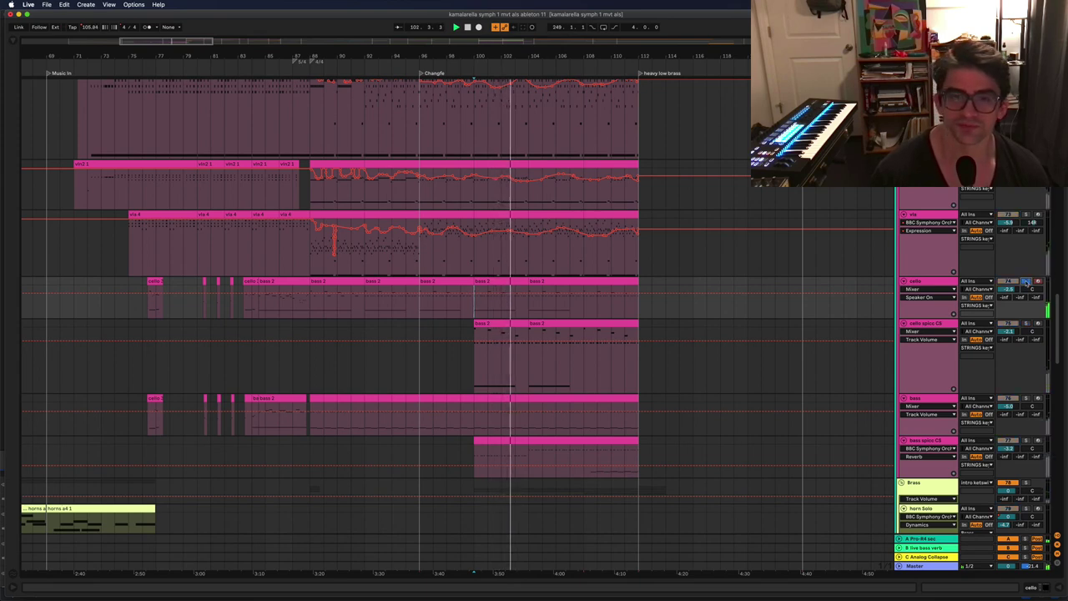
pyautogui.press('space')
pyautogui.press('space')
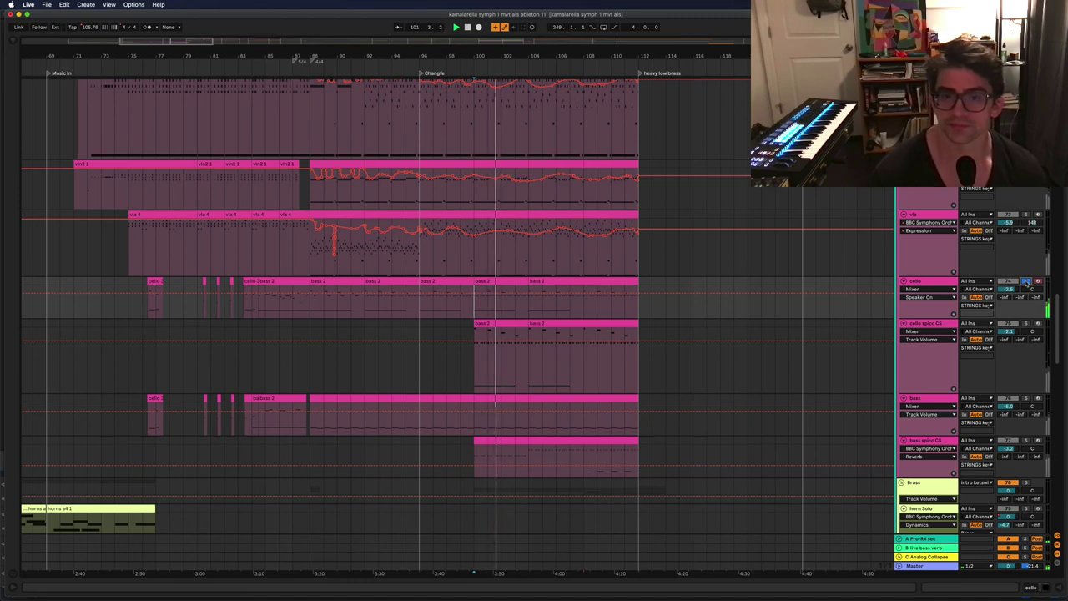
pyautogui.scroll(-1, 1027, 284)
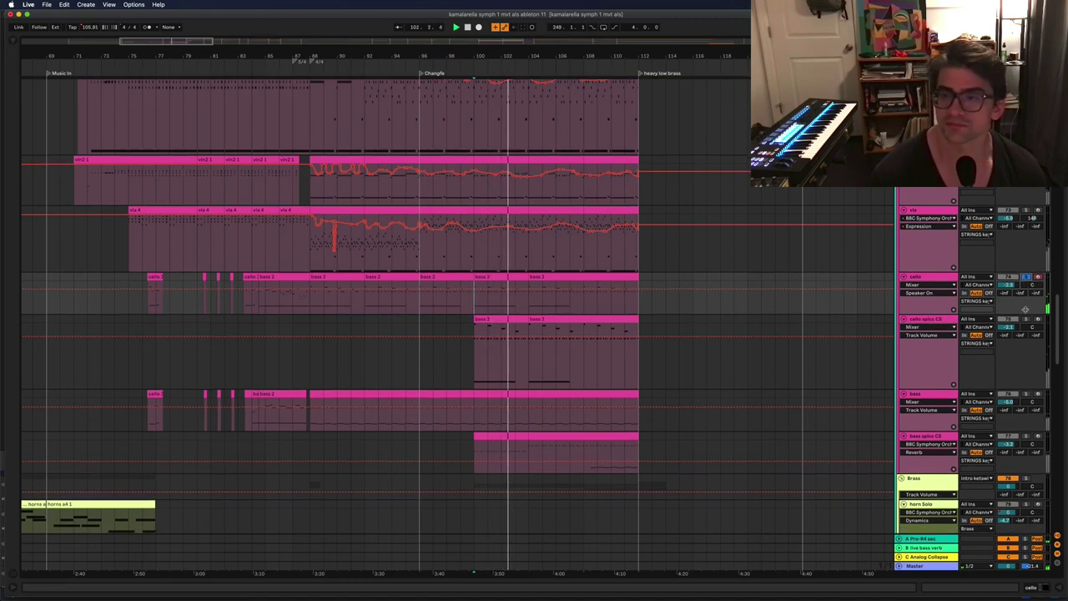
pyautogui.scroll(1, 1027, 320)
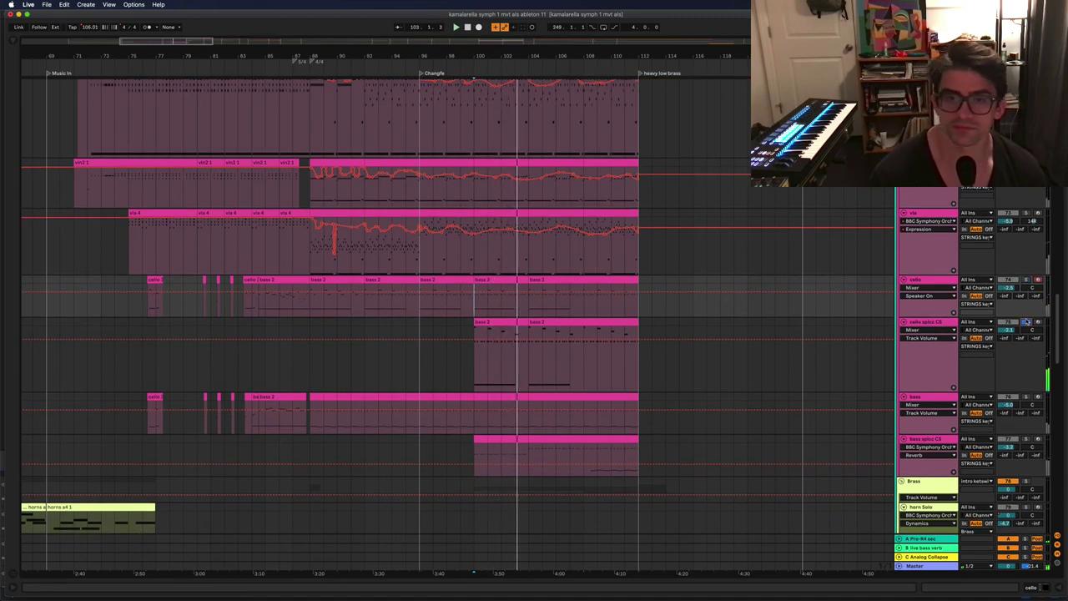
pyautogui.press('space')
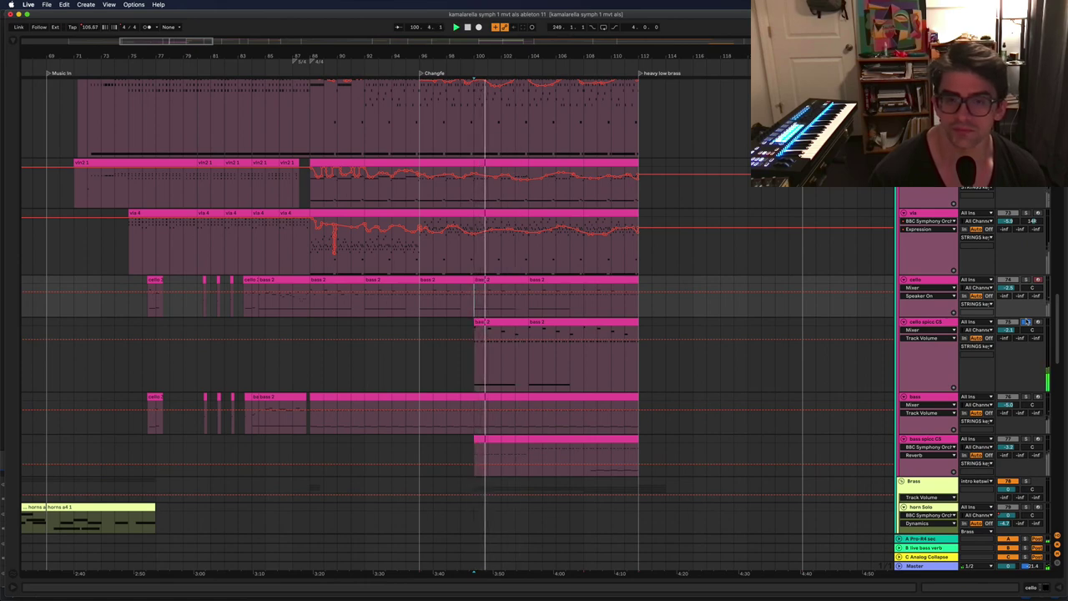
pyautogui.scroll(1, 925, 336)
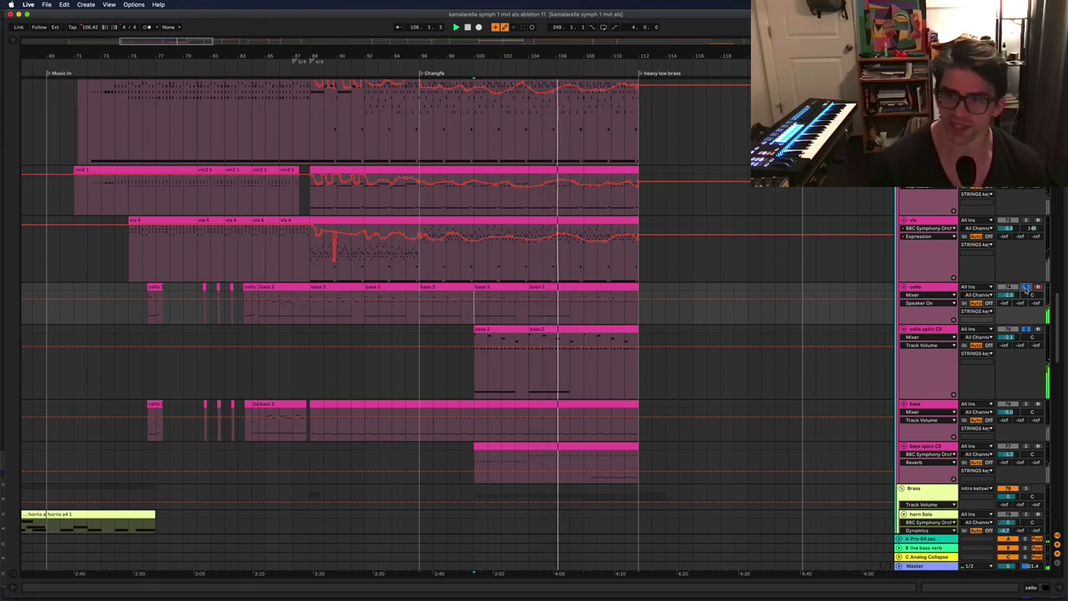
# Step: Show Mixer automation on cello spicc CS and BBC Symphony Orchestra Dynamics automation on cello
pyautogui.click(915, 337)
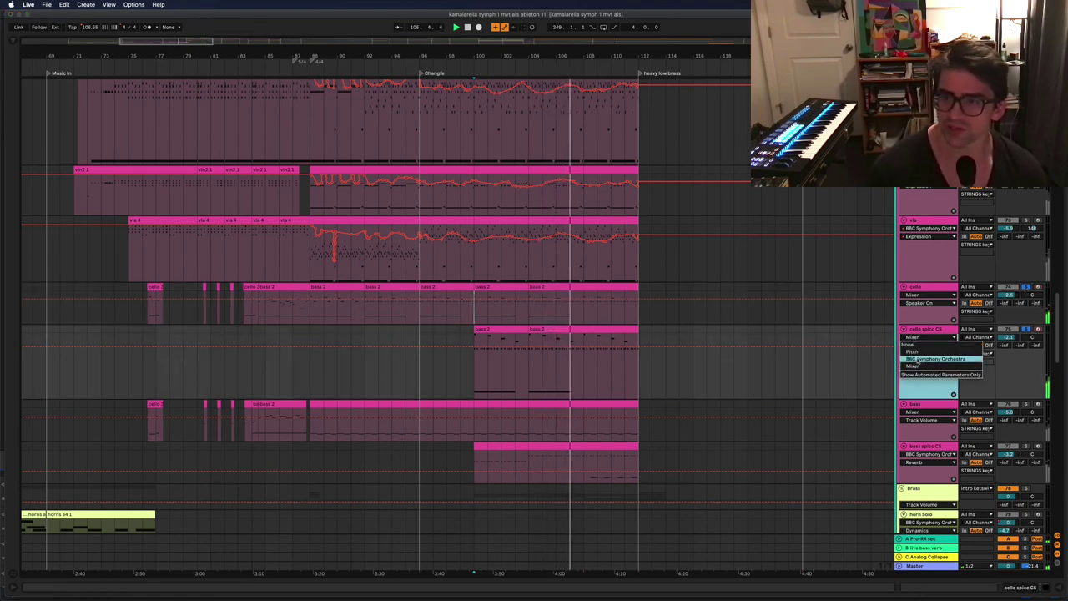
pyautogui.click(913, 365)
pyautogui.click(915, 294)
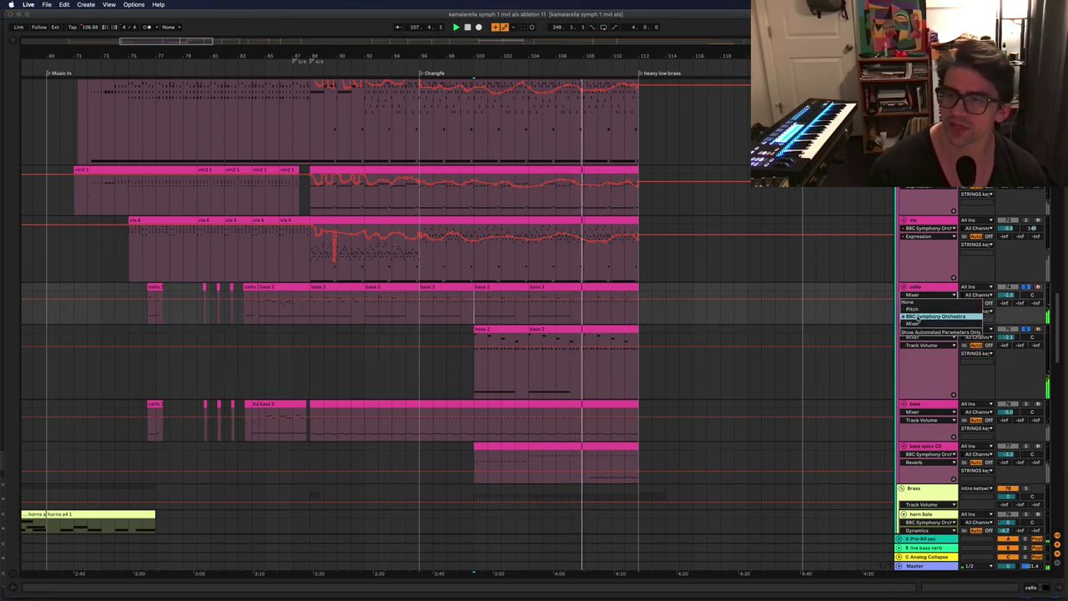
pyautogui.click(918, 317)
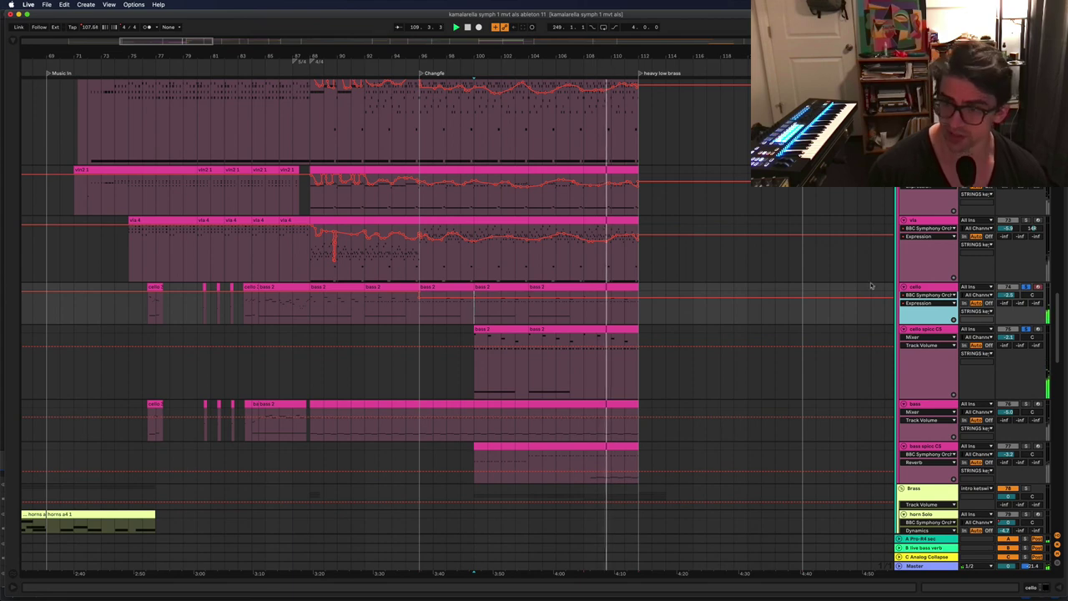
pyautogui.click(925, 303)
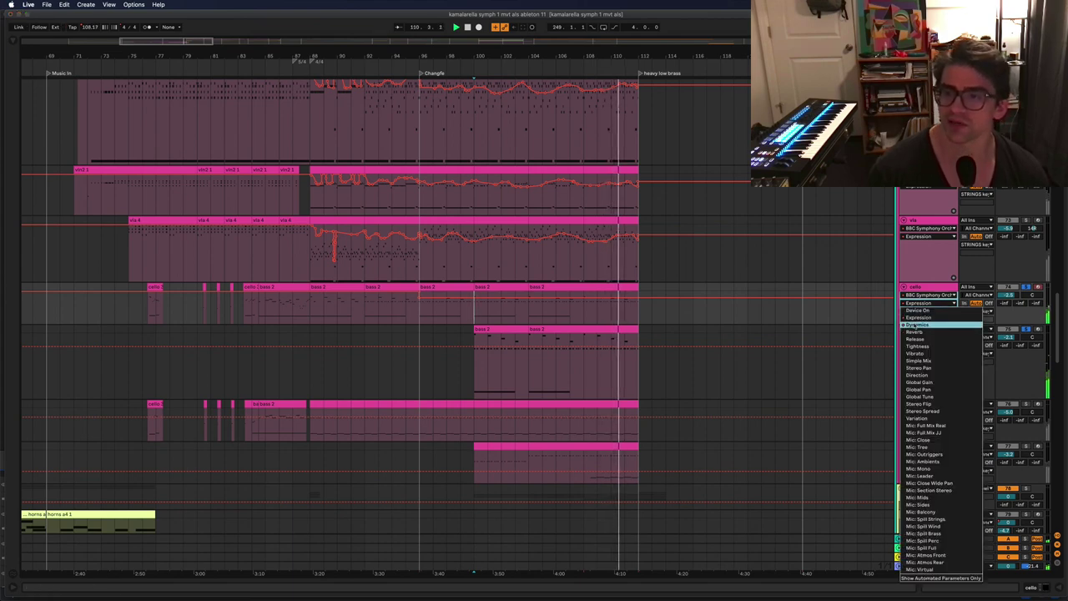
pyautogui.click(915, 325)
# Step: Select the bass 2 clip, play bars 100 to 104, and check the BBC Symphony Orchestra plugin window
pyautogui.click(483, 328)
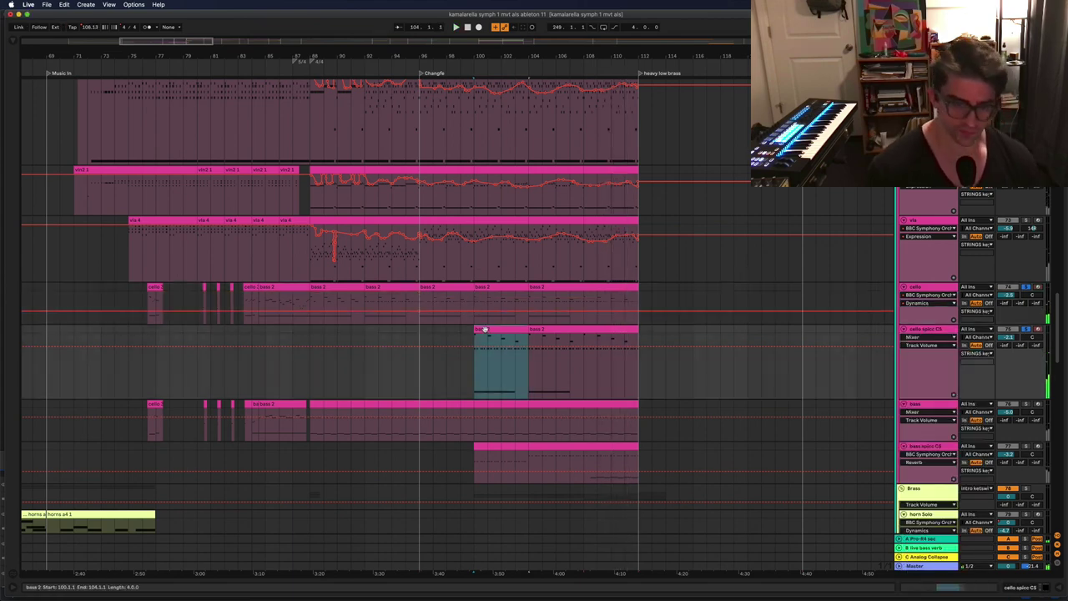
pyautogui.hotkey('shift', 'Tab')
pyautogui.scroll(-5, 482, 334)
pyautogui.scroll(1, 453, 352)
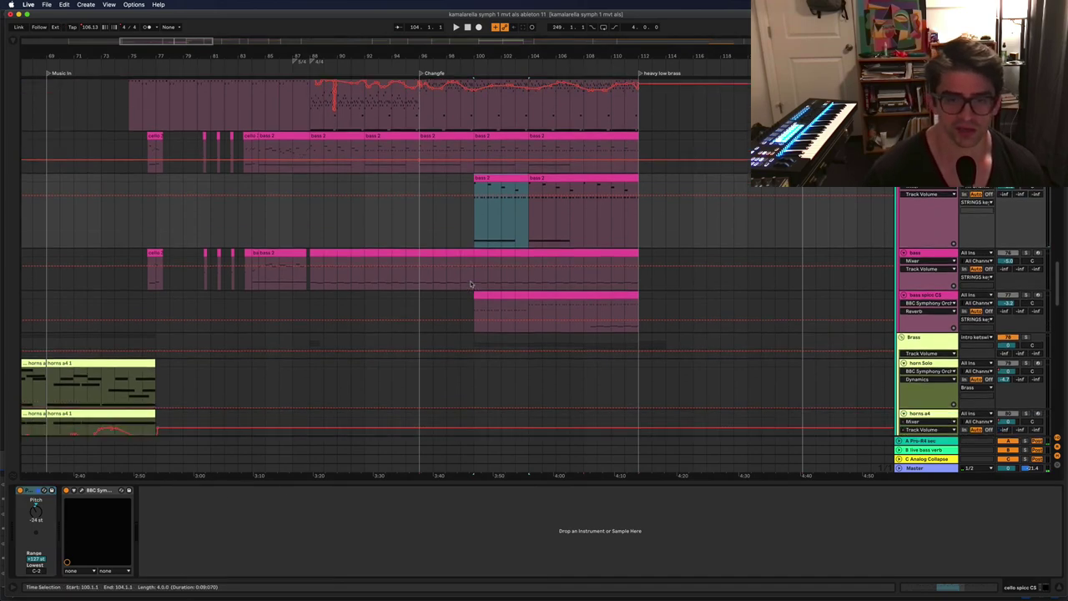
pyautogui.scroll(-3, 387, 311)
pyautogui.press('space')
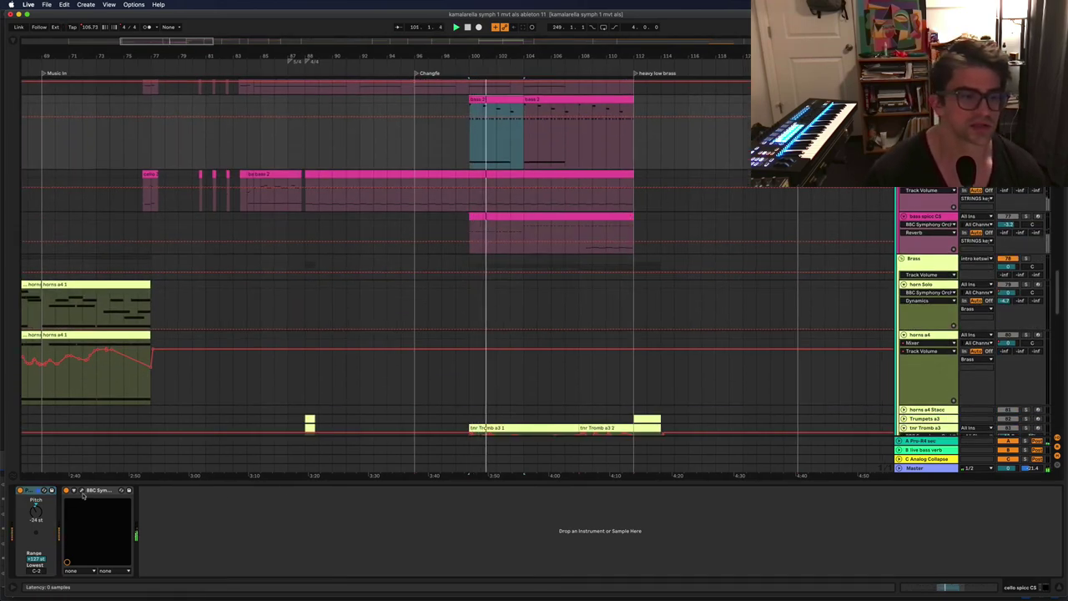
pyautogui.click(81, 490)
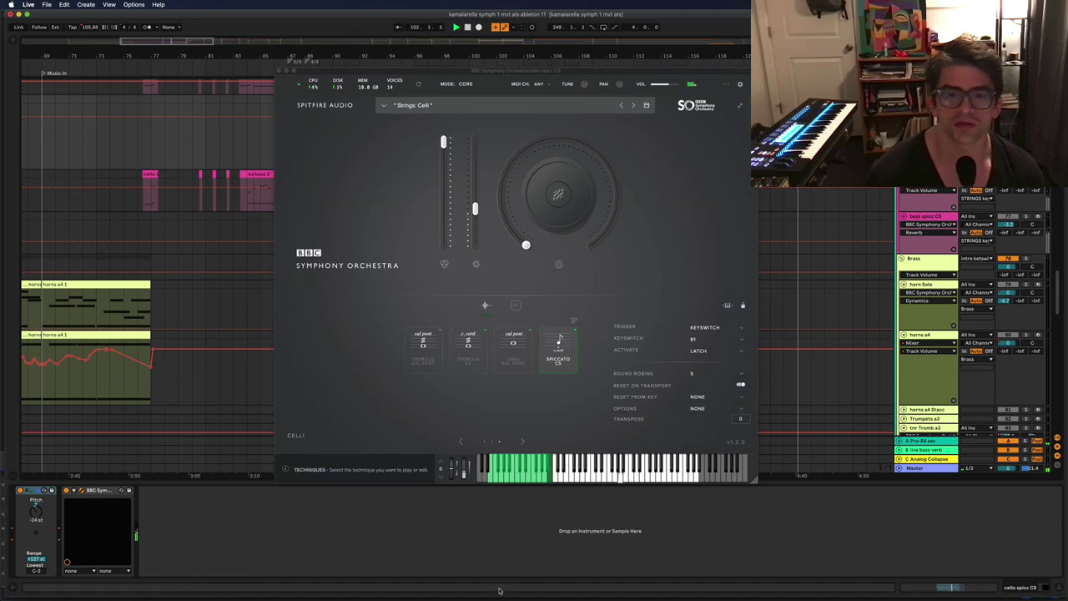
pyautogui.press('super+alt+p')
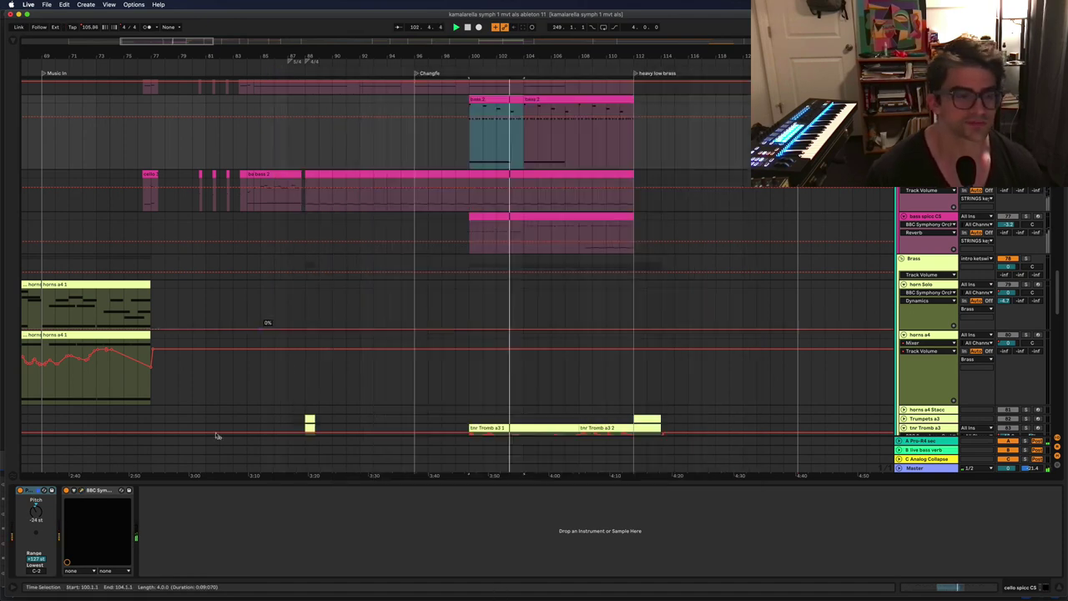
# Step: Display the bass 2 clip's MIDI Ctrl 1: Modulation envelope, then close the editor and stop playback
pyautogui.hotkey('shift', 'Tab')
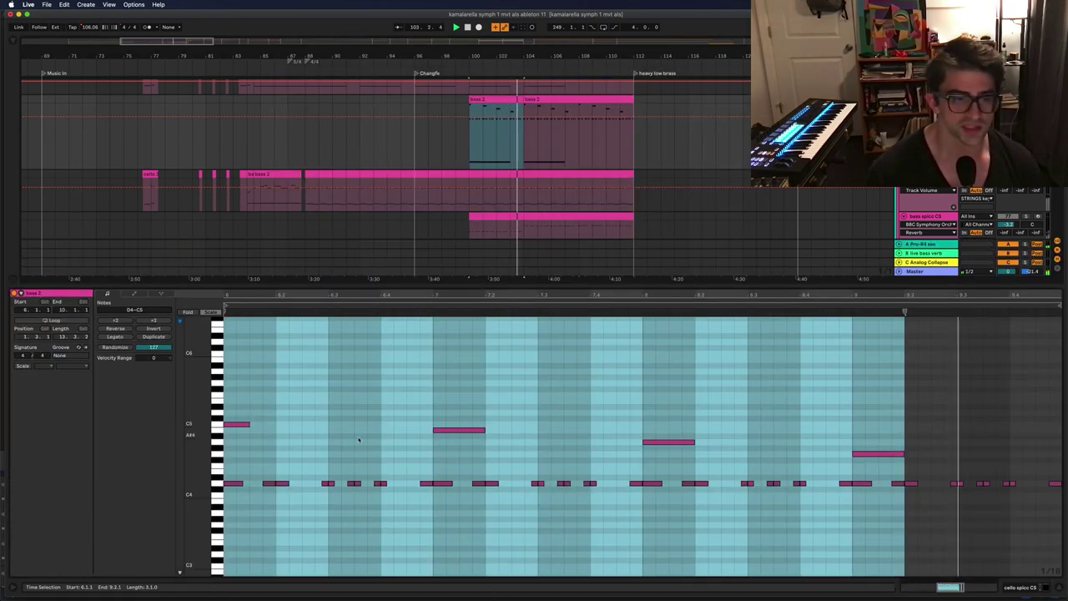
pyautogui.click(135, 294)
pyautogui.click(151, 310)
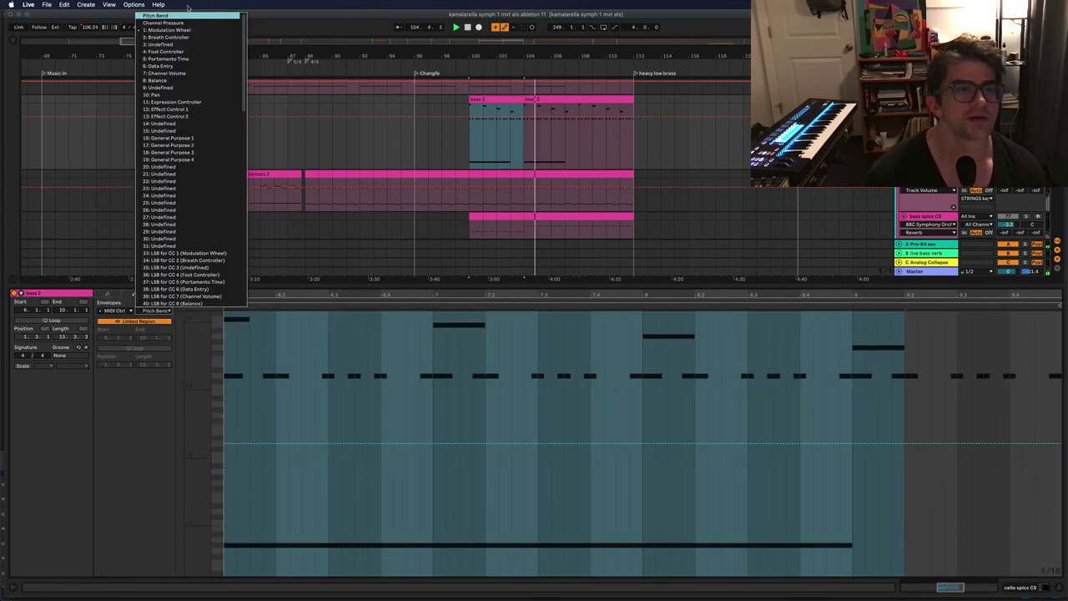
pyautogui.click(171, 29)
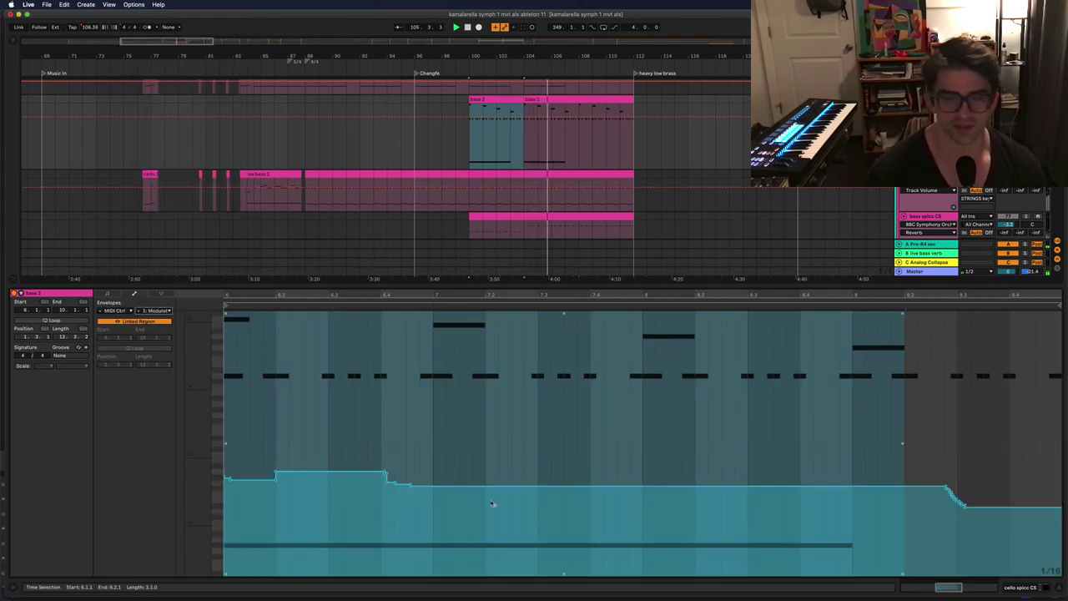
pyautogui.hscroll(-6, 310, 338)
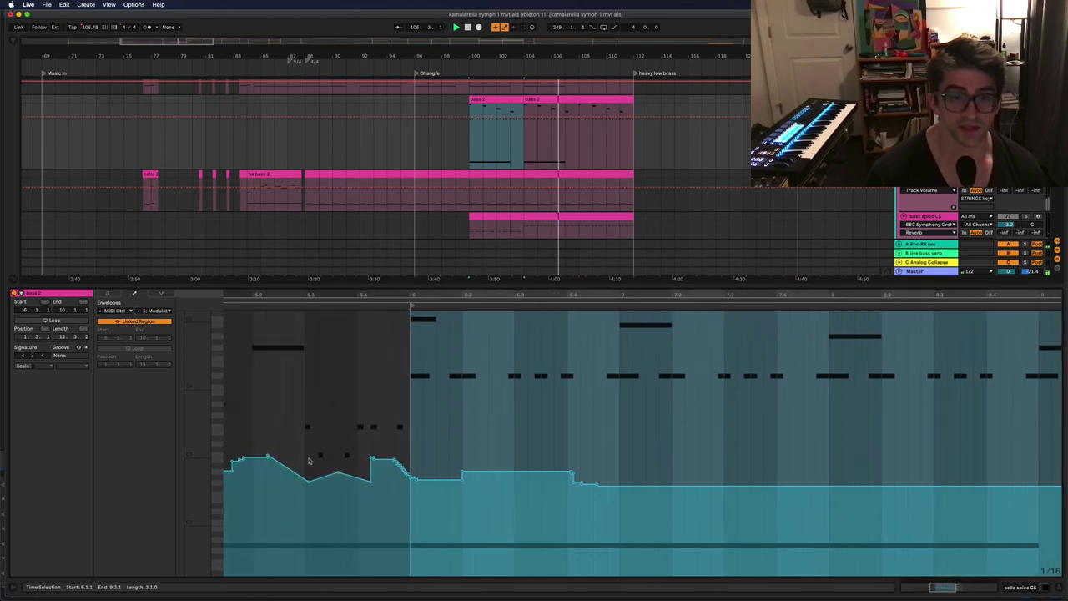
pyautogui.hscroll(-1, 491, 267)
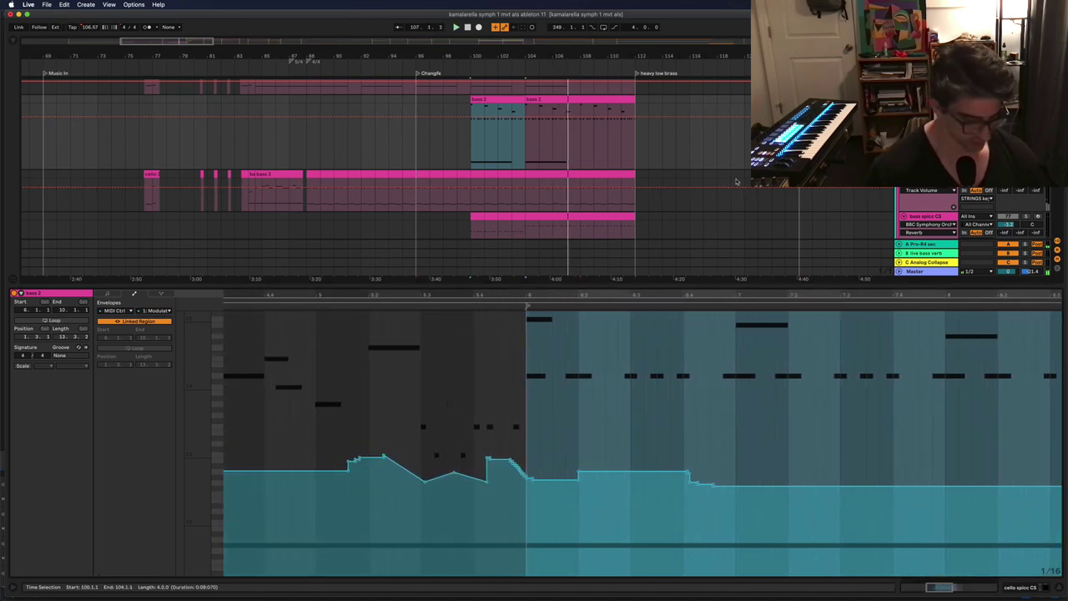
pyautogui.press('space')
pyautogui.press('super+alt+l')
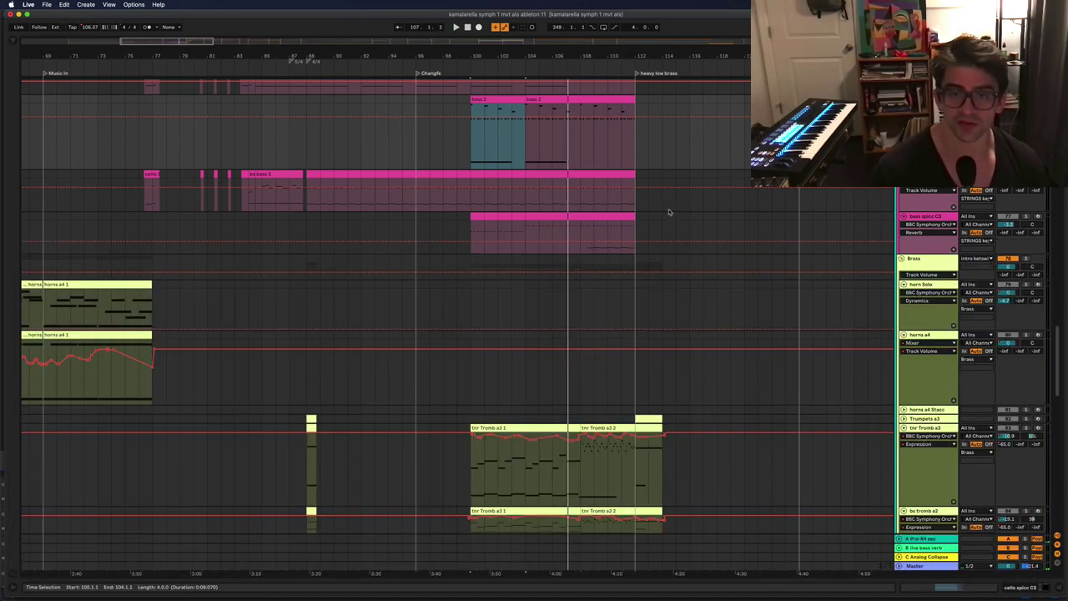
pyautogui.scroll(3, 624, 216)
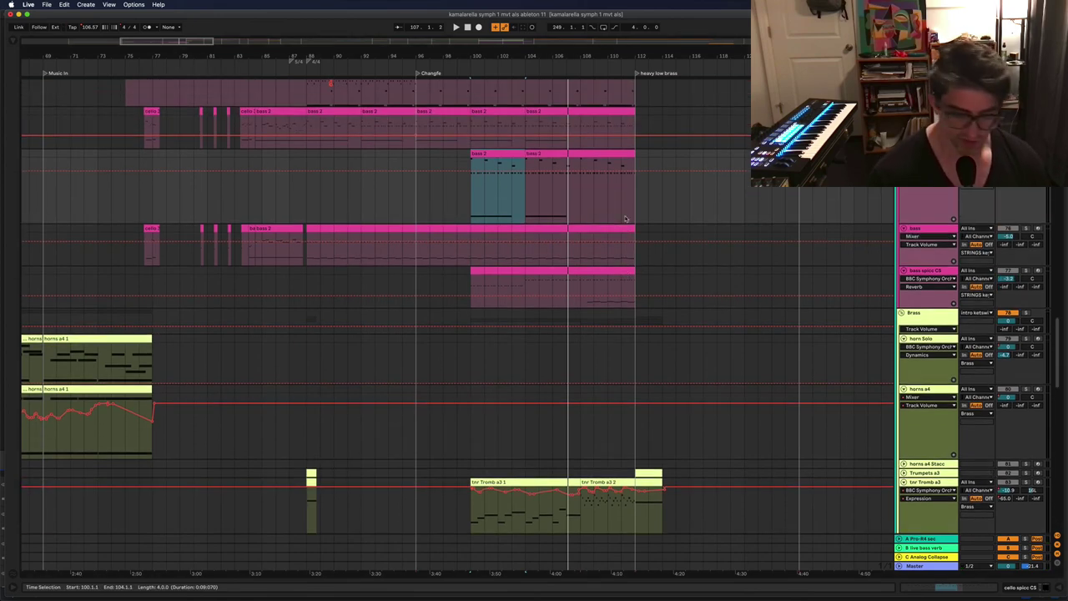